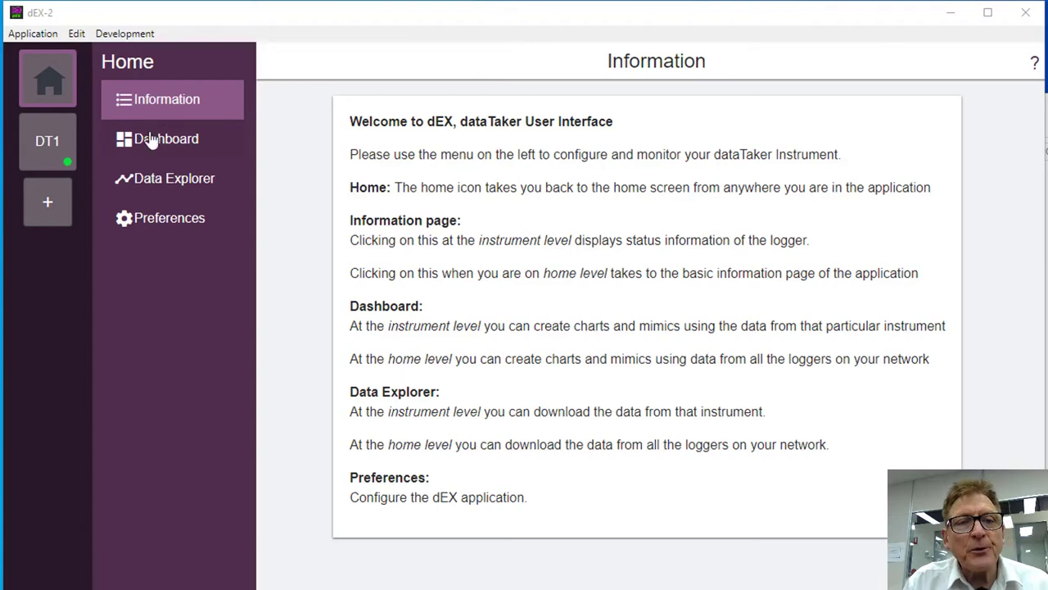
Open the DT1 logger's Status page and run a connectivity test
left_click(64, 141)
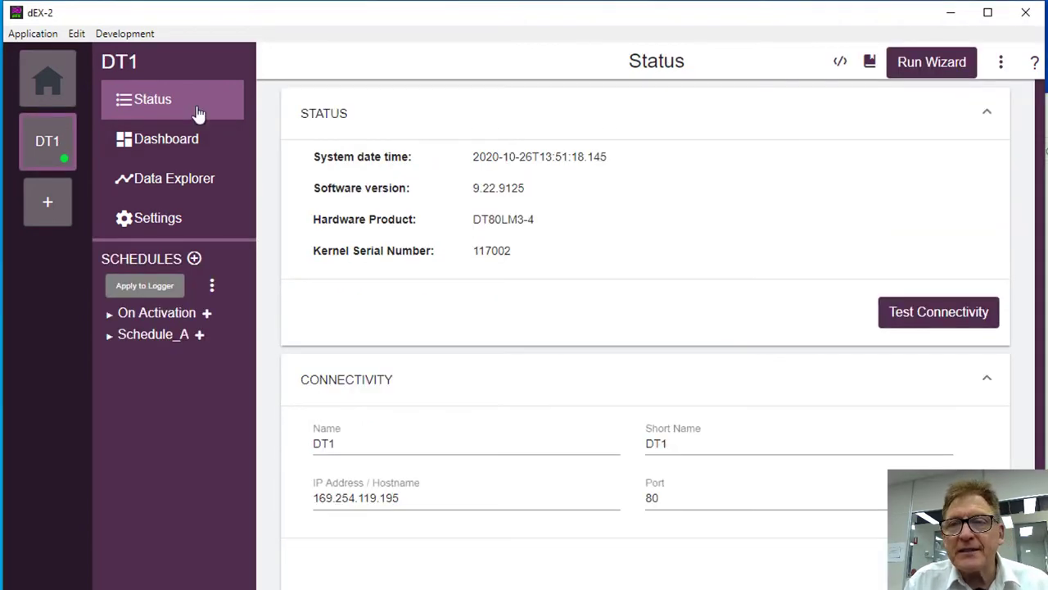
left_click(938, 312)
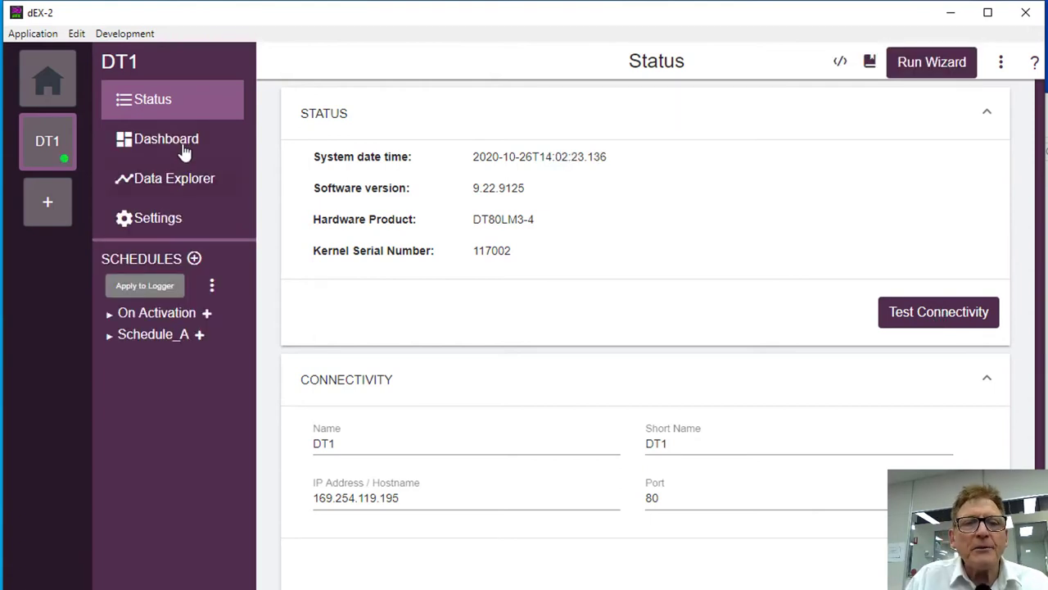
Switch to DT1's Dashboard page, which has no widgets yet
left_click(183, 151)
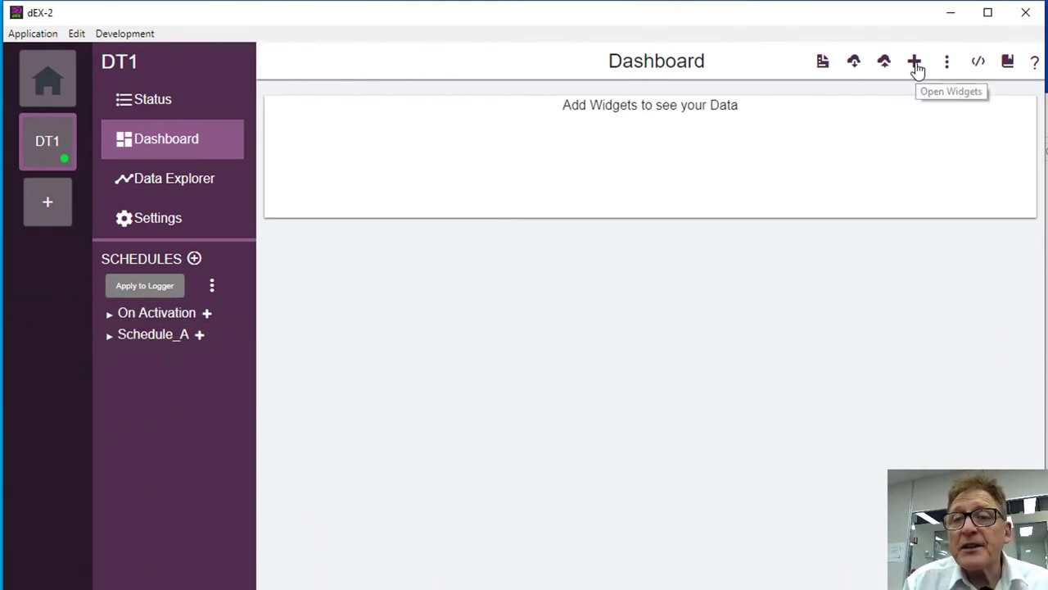
Start a new Gauge widget named Pressure on channel Schedule_A-Press1, in Bar
left_click(916, 64)
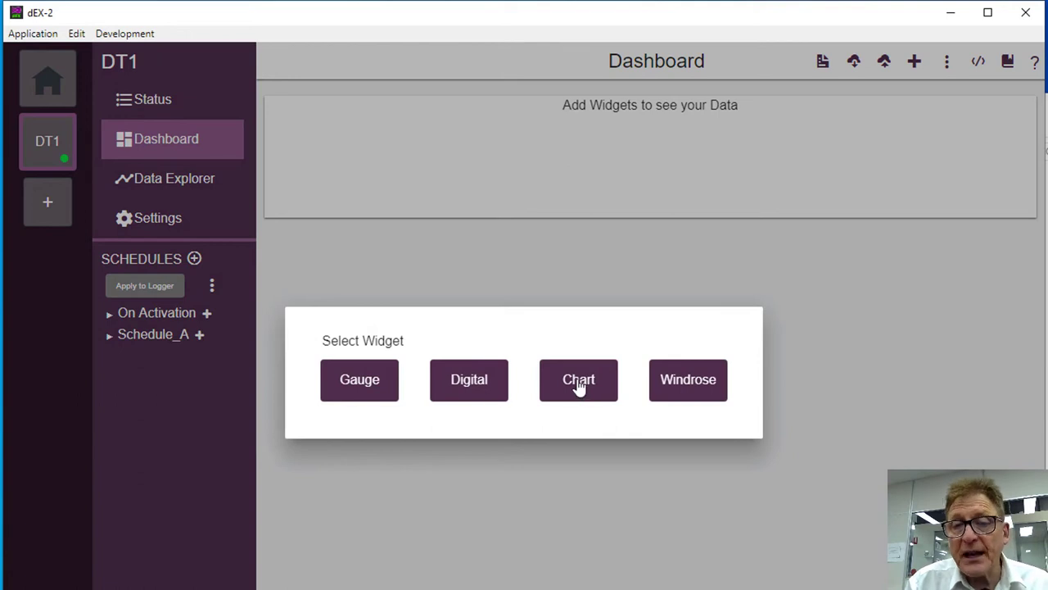
left_click(363, 380)
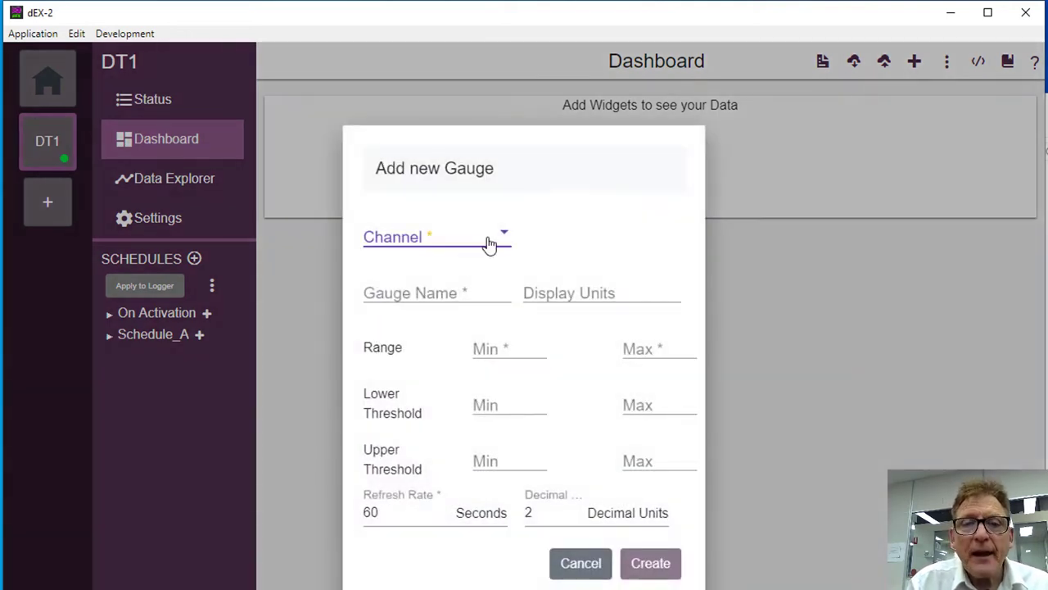
left_click(500, 238)
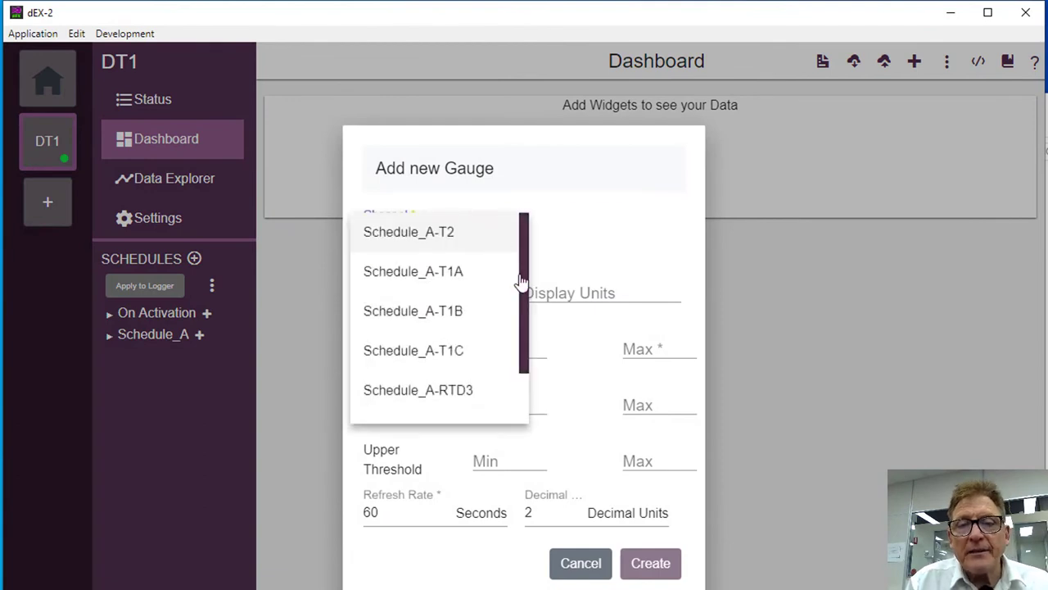
left_click_drag(526, 290, 522, 386)
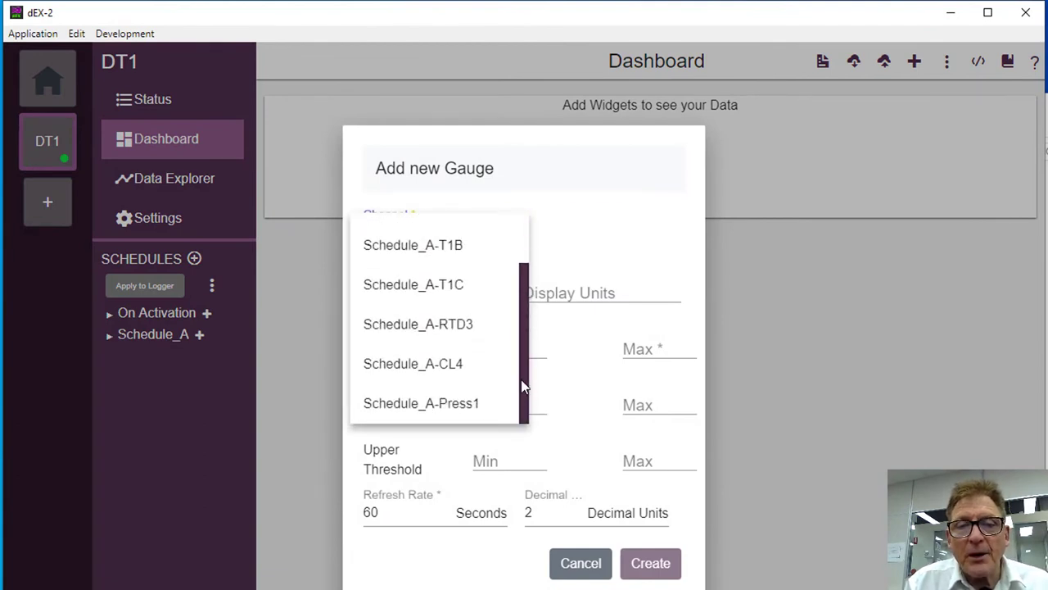
left_click(442, 402)
left_click(401, 292)
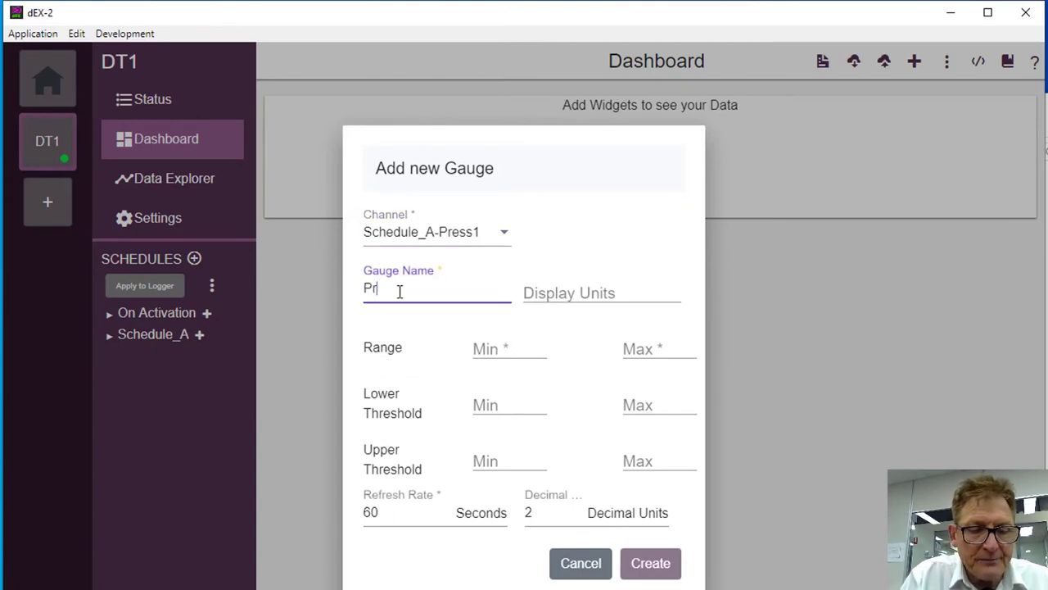
type("Pressure")
key("Tab")
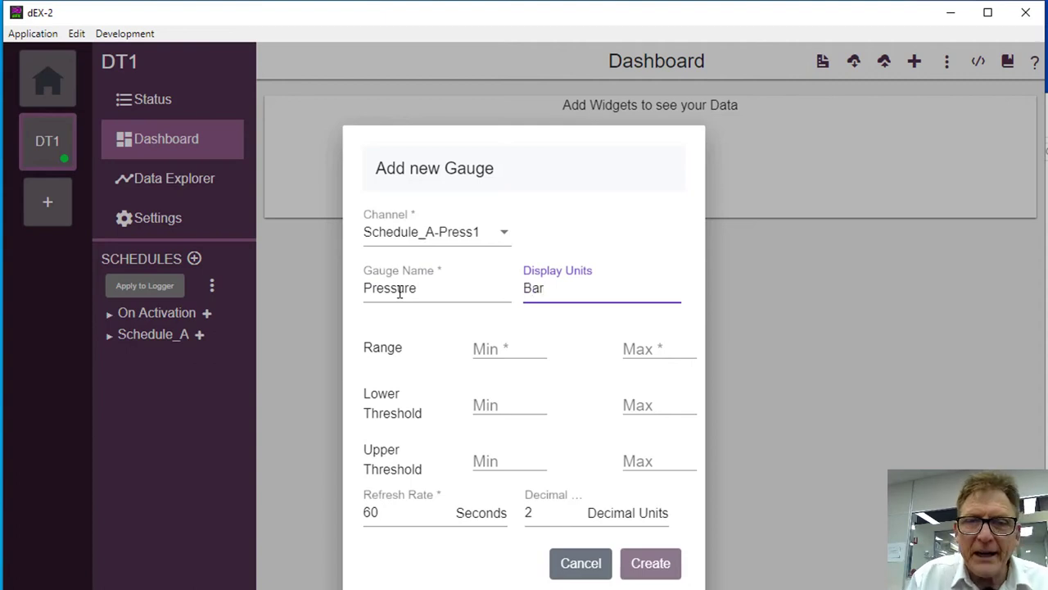
Give the gauge range 0–10, thresholds 0–2 and 8–10, 1-second refresh, and create it
left_click(487, 347)
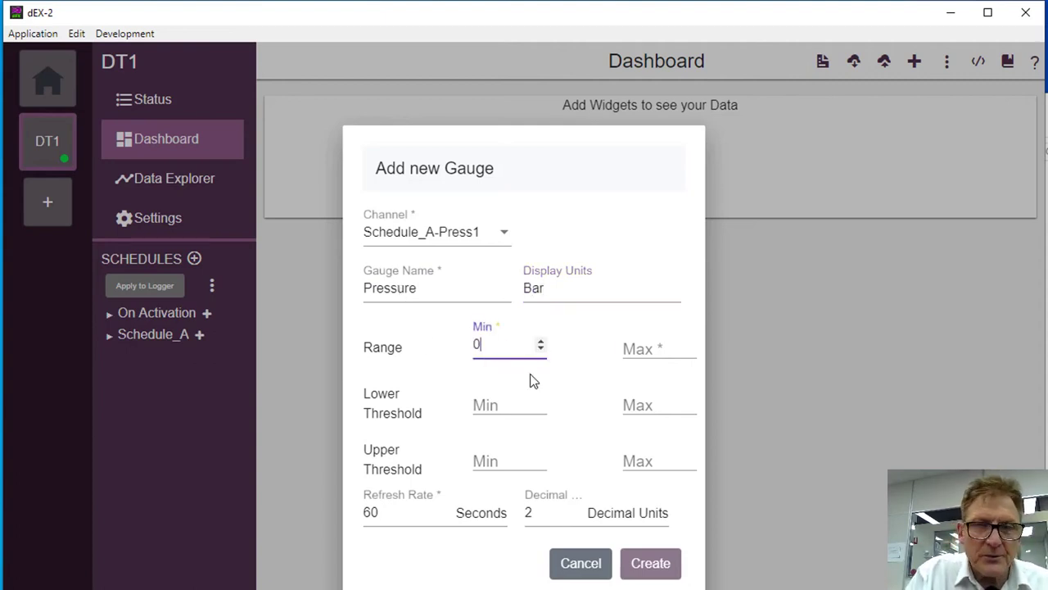
key("Tab")
type("1")
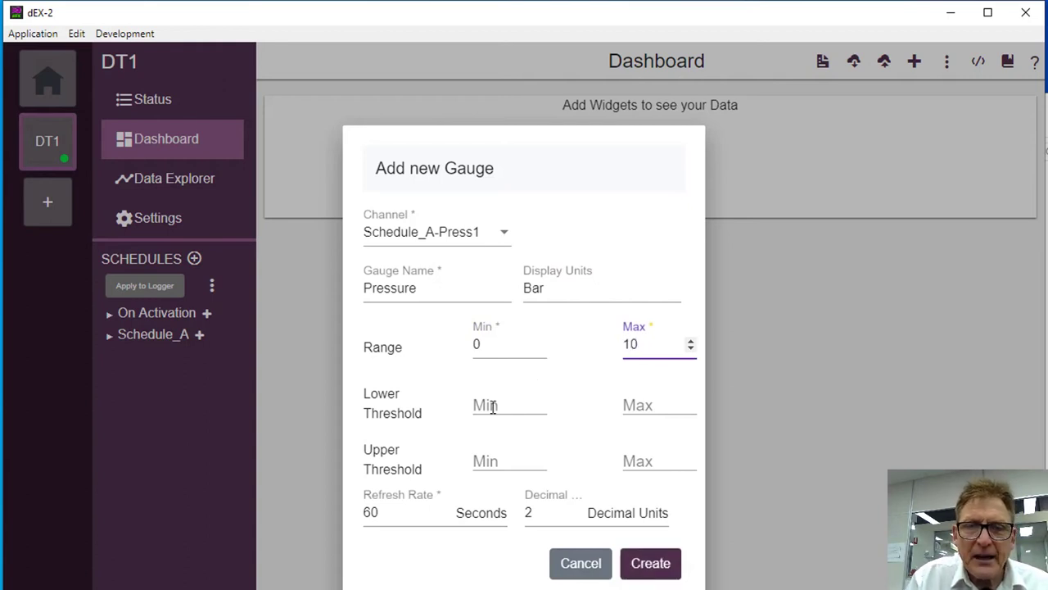
left_click(493, 407)
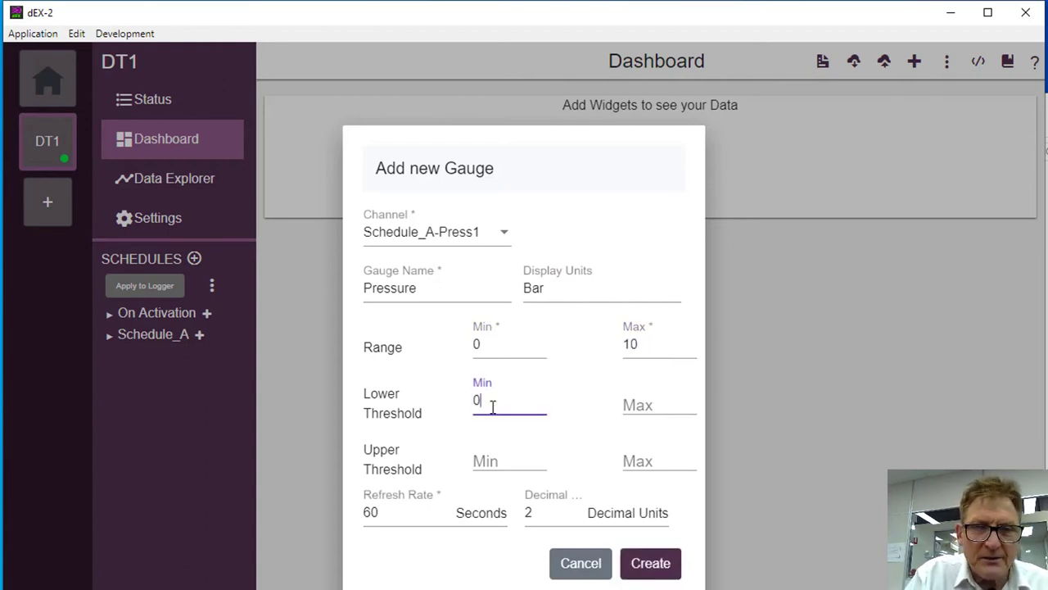
key("Tab")
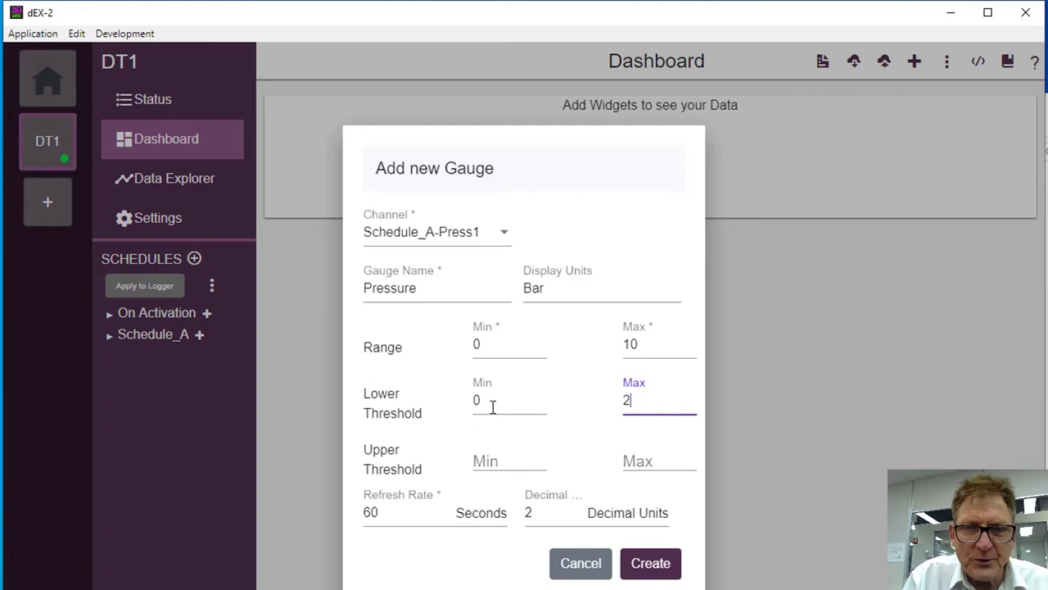
left_click(483, 474)
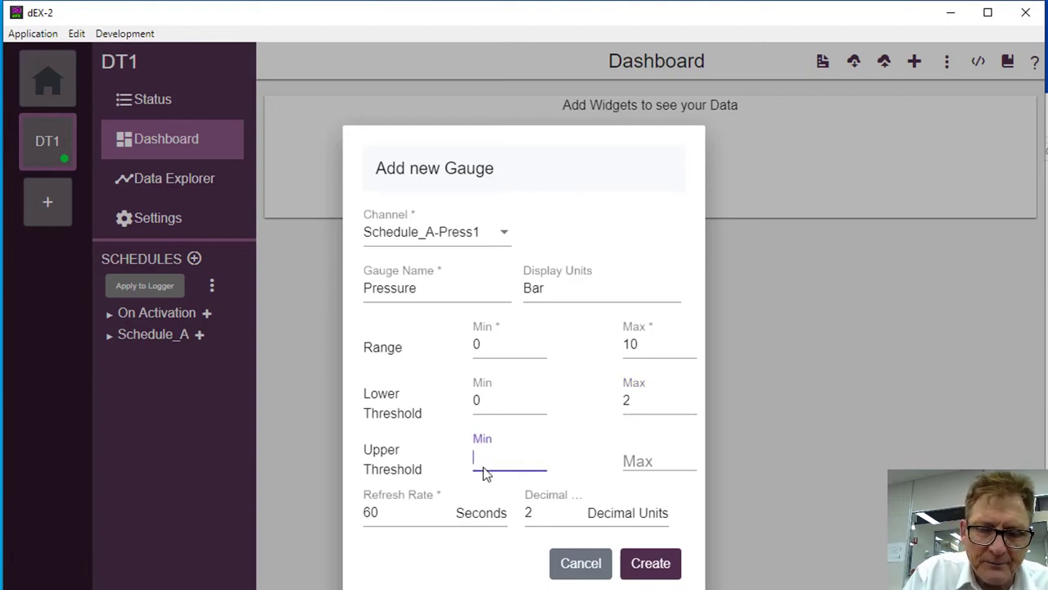
key("Tab")
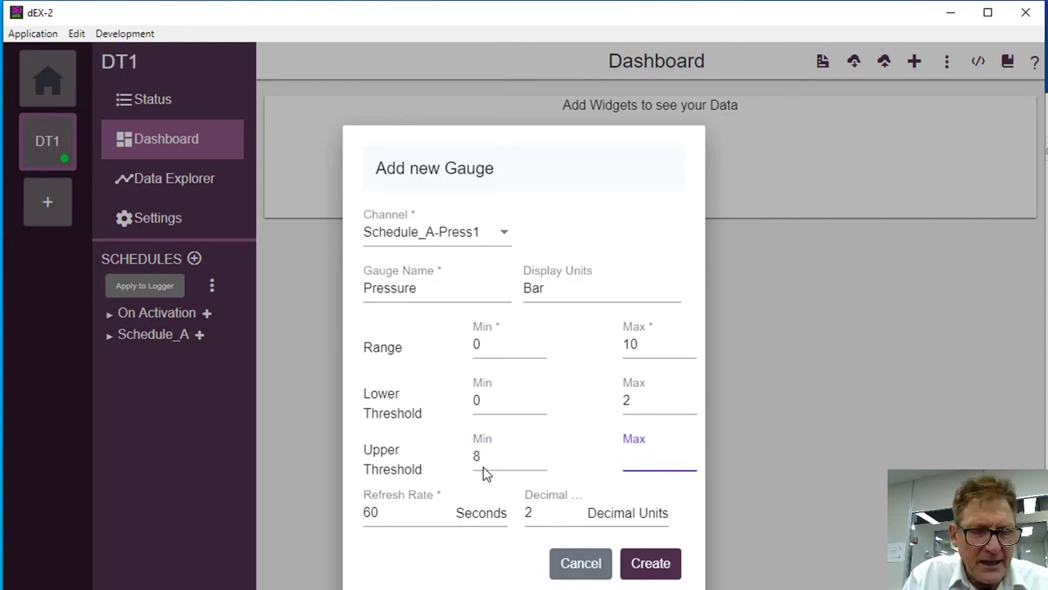
type("10")
left_click(397, 508)
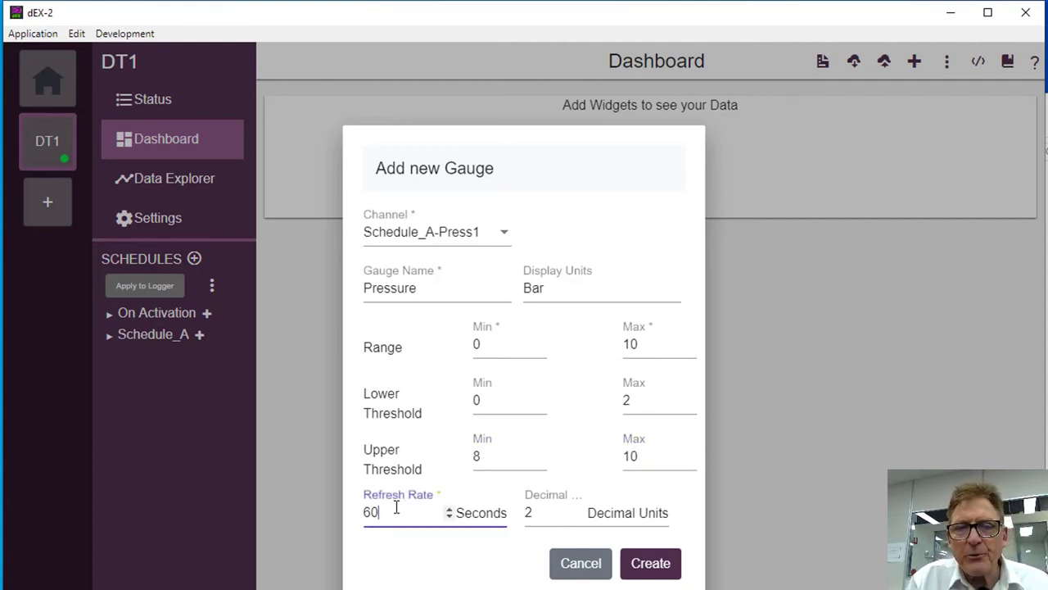
double_click(368, 509)
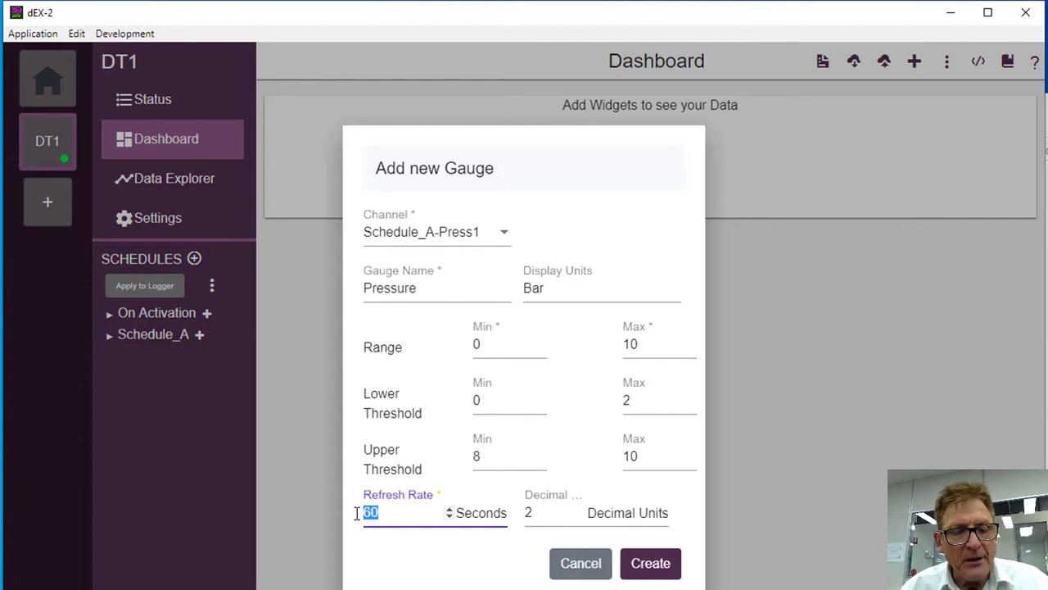
left_click(653, 569)
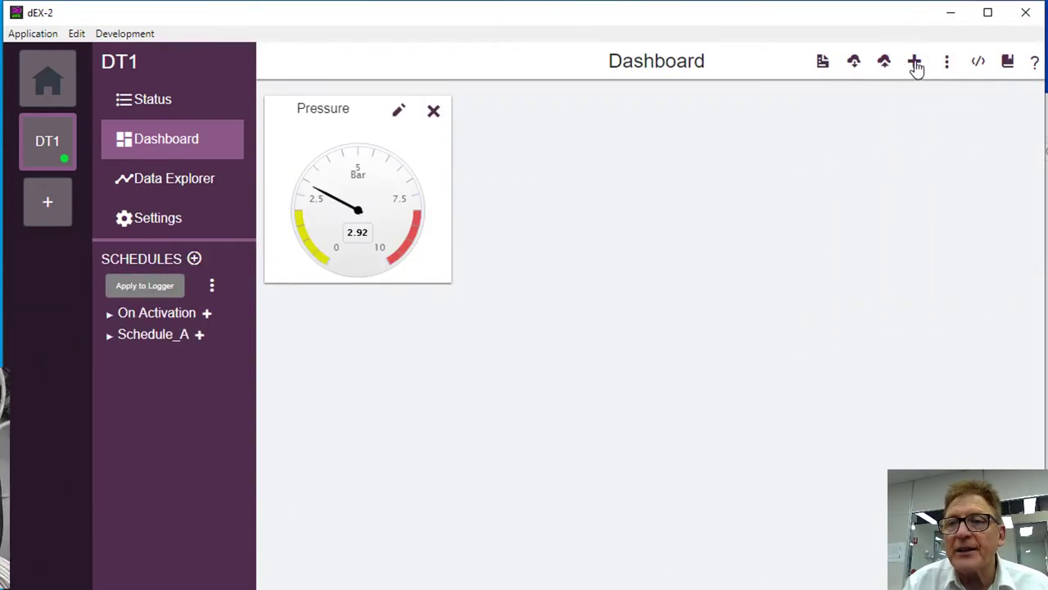
Begin another widget and choose the Digital display type
left_click(914, 65)
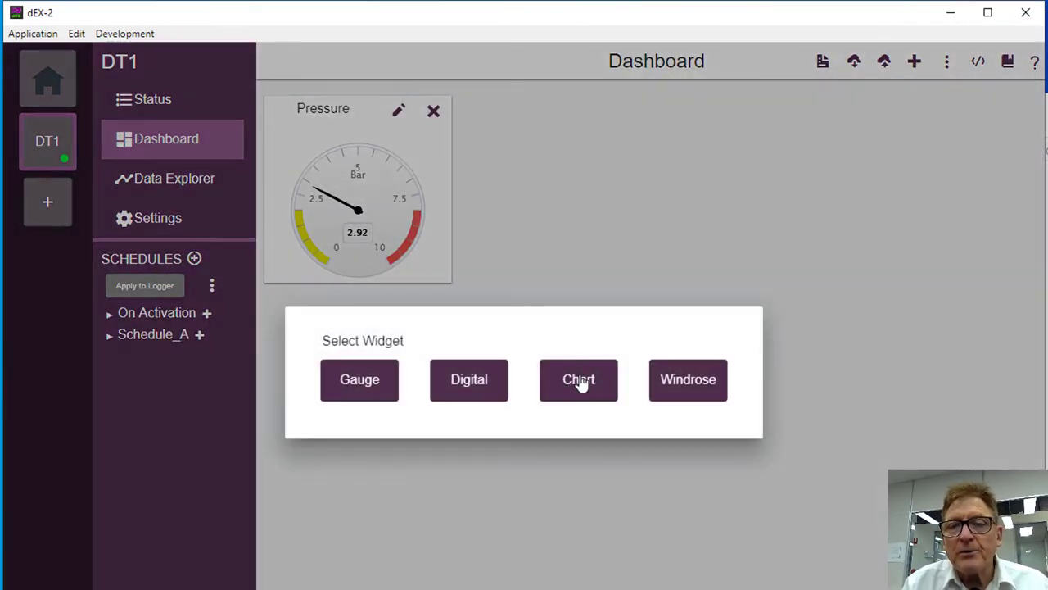
left_click(470, 381)
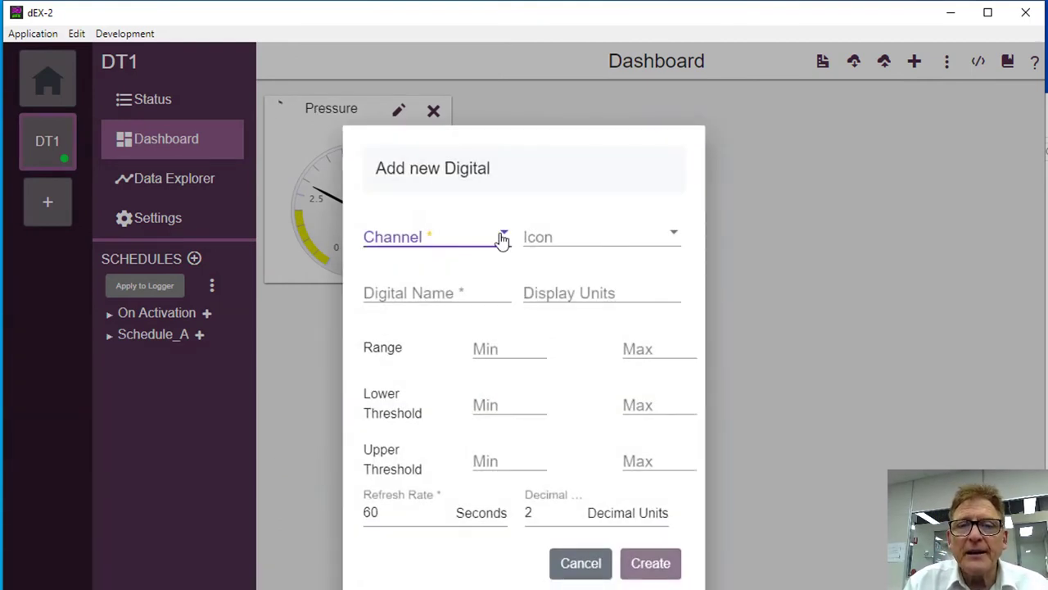
Set the digital display to channel Schedule_A-CL4, battery icon, name Bat, units %
left_click(499, 236)
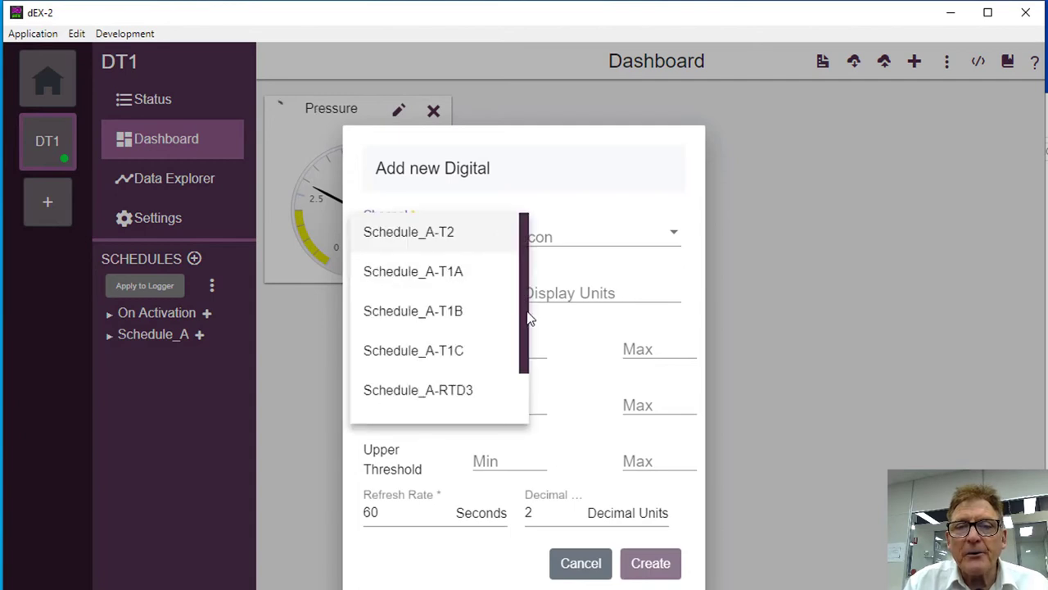
left_click_drag(529, 317, 530, 364)
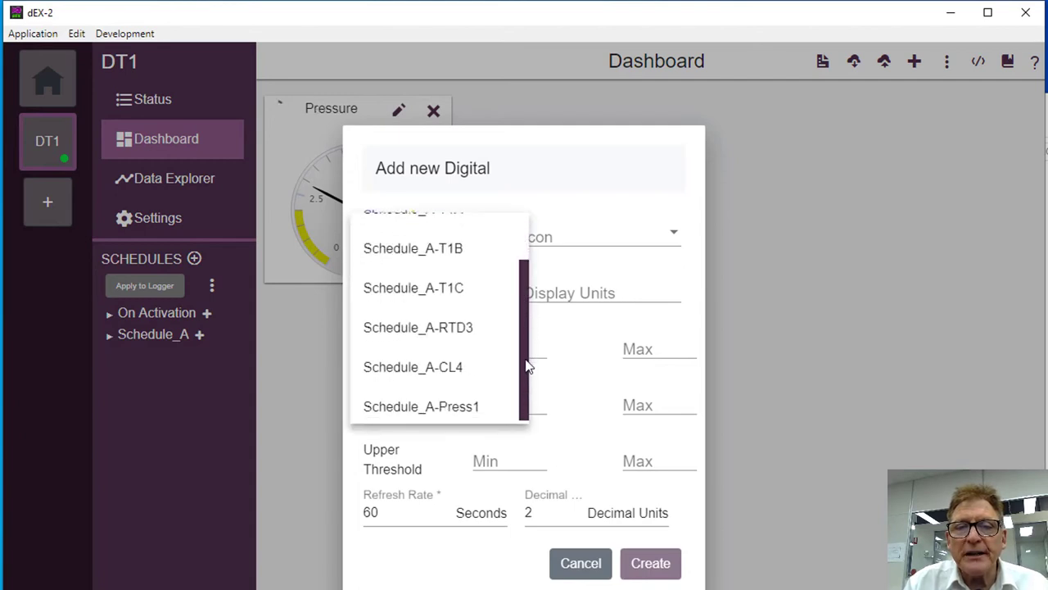
left_click(445, 379)
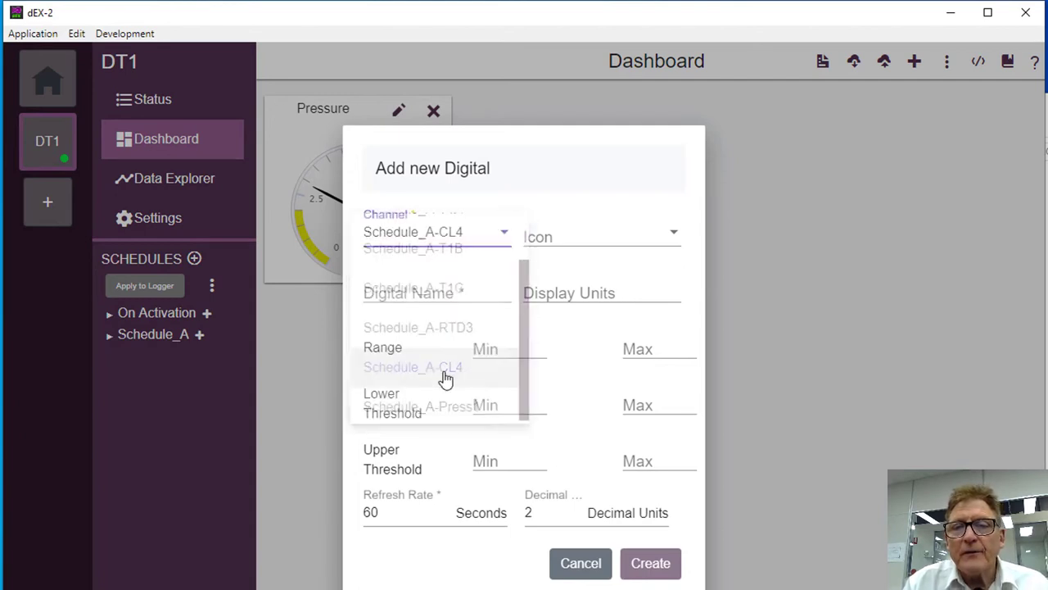
left_click(644, 237)
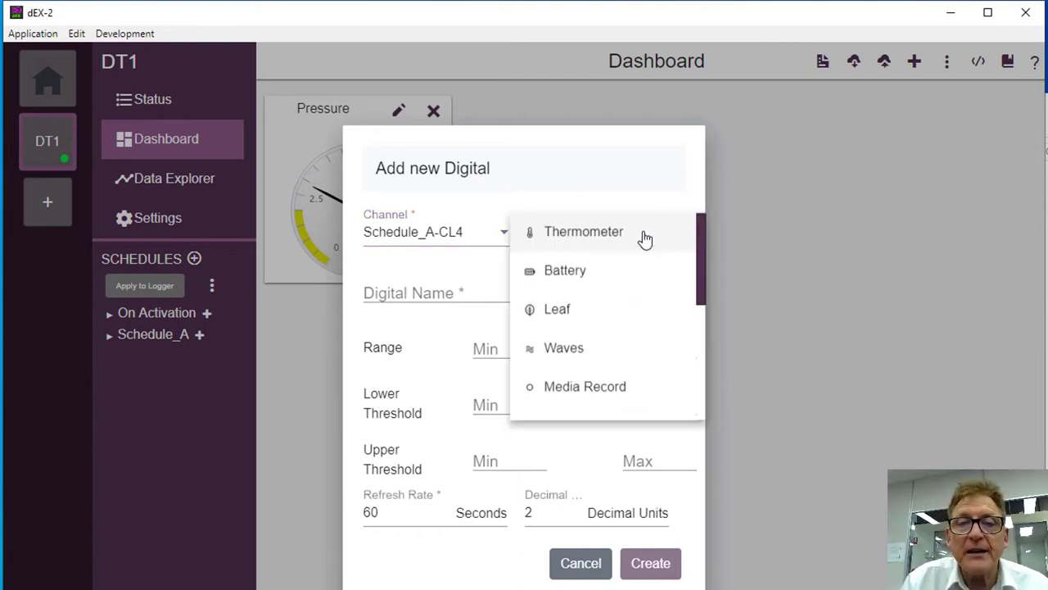
left_click(611, 281)
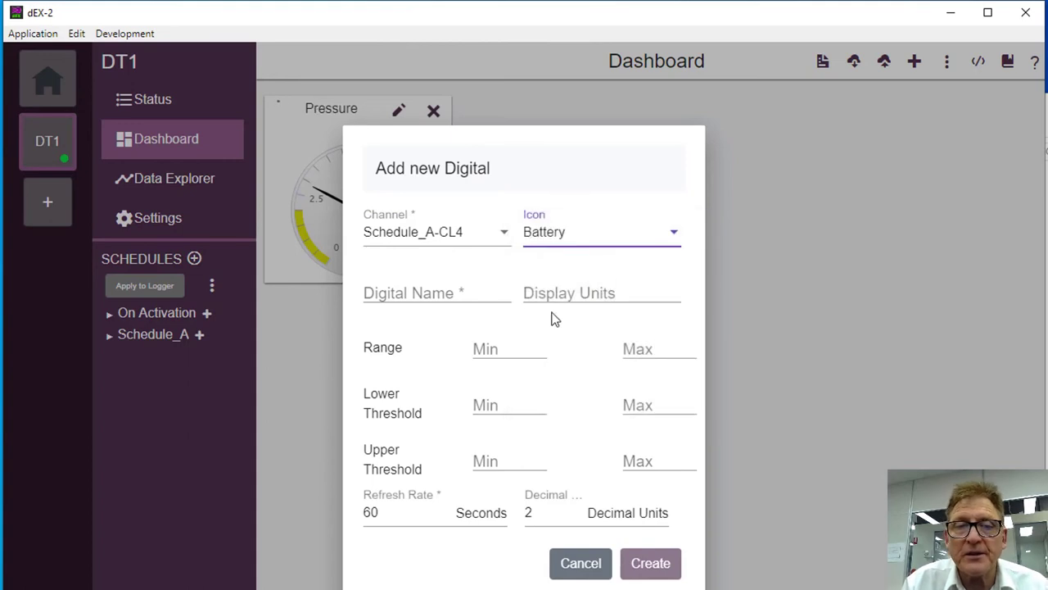
left_click(428, 288)
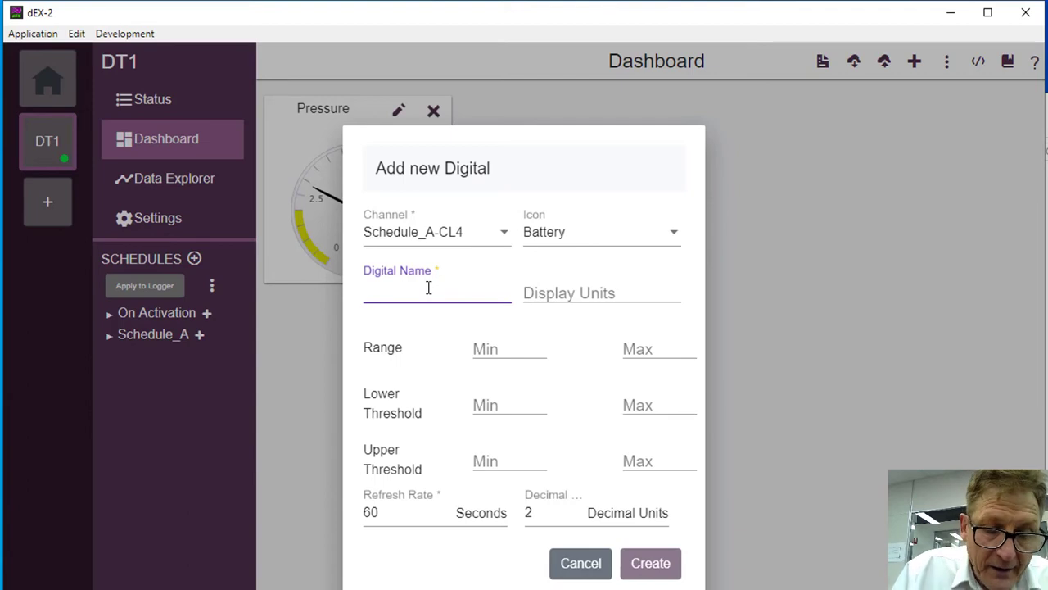
type("Bat")
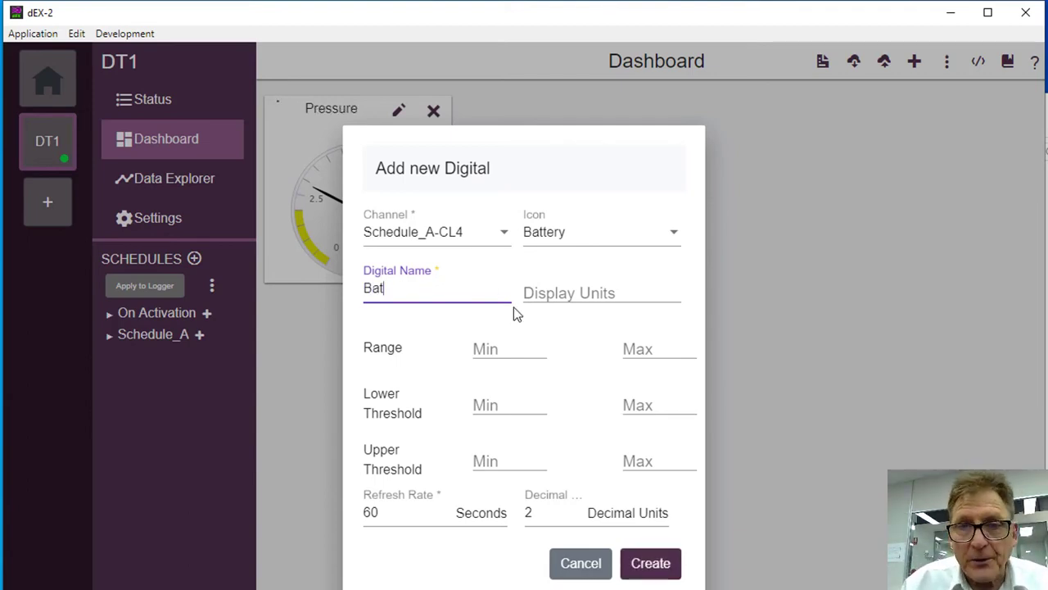
left_click(561, 293)
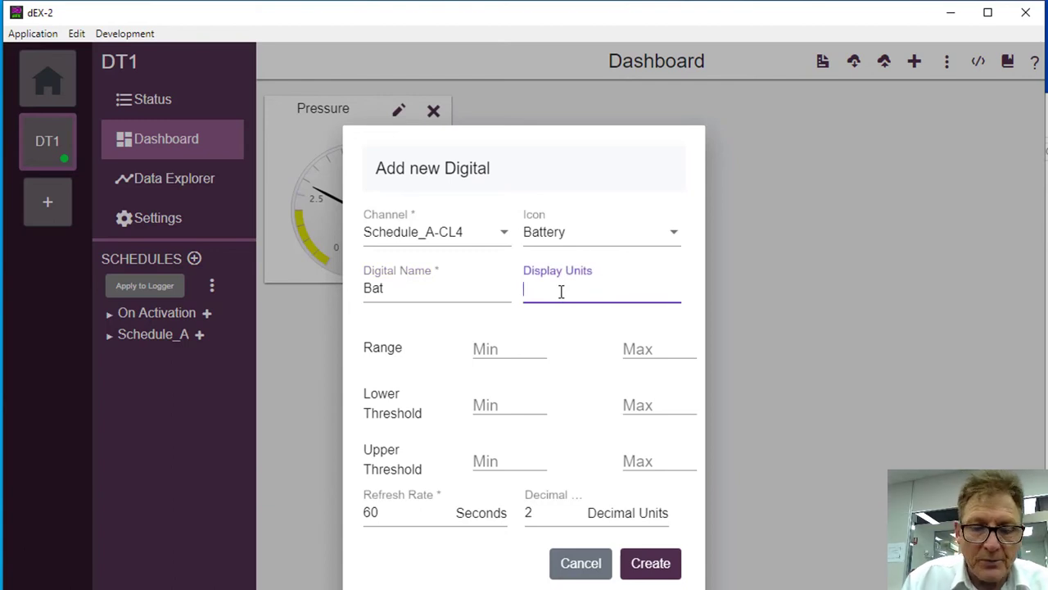
type("%")
Give Bat range 0–100, thresholds 0–30 and 70–100, 1-second refresh, and create it
left_click(511, 345)
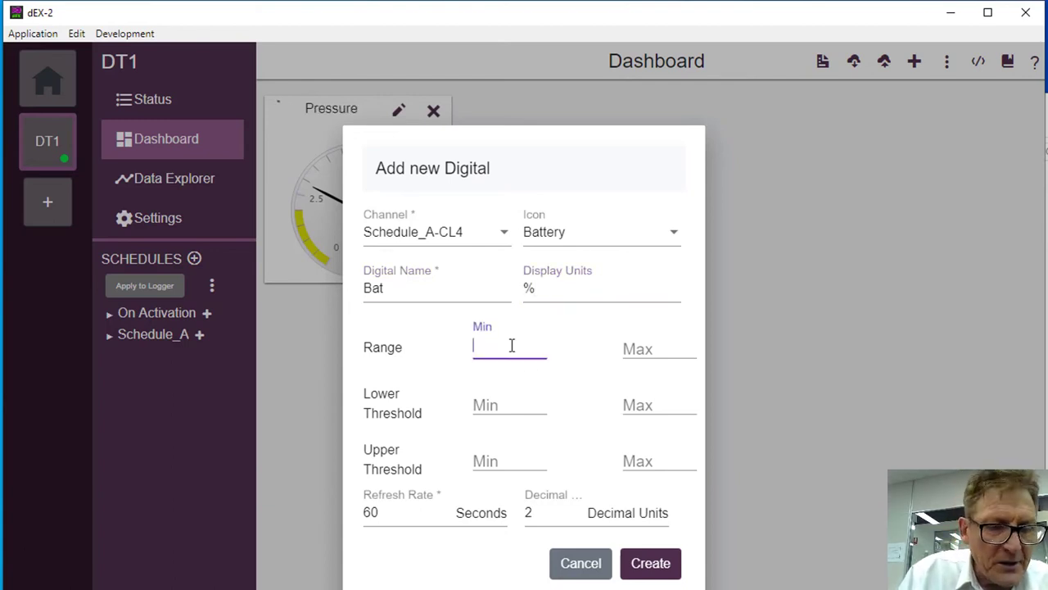
type("0")
key("Tab")
type("100")
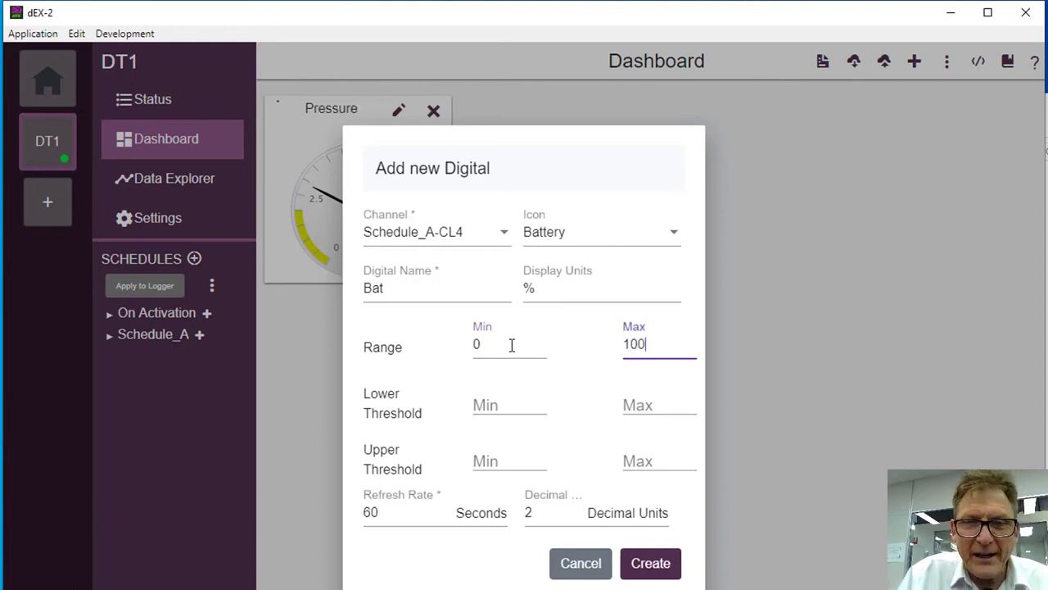
left_click(489, 404)
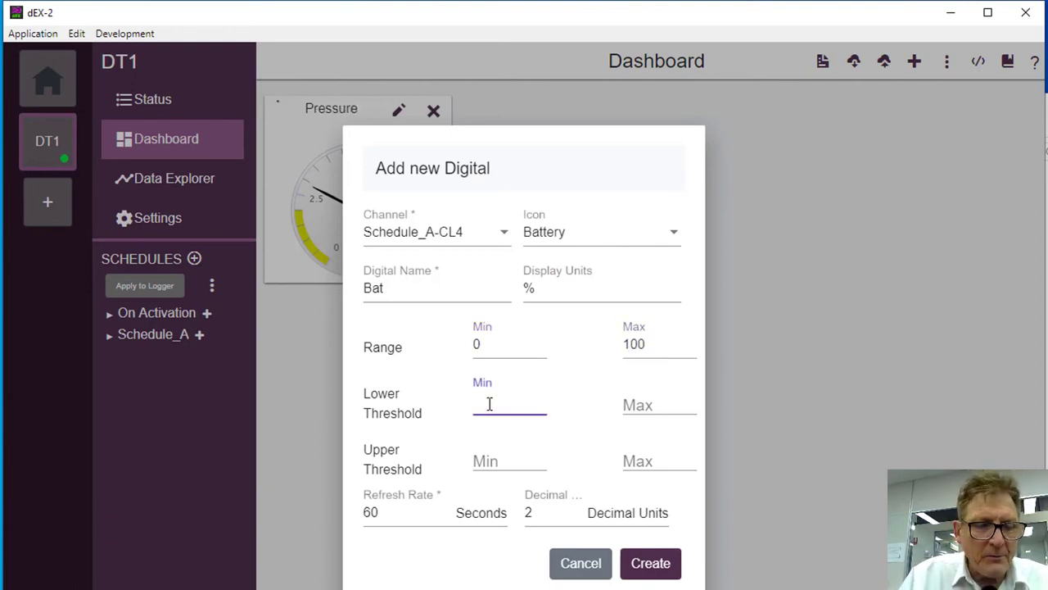
type("0")
key("Tab")
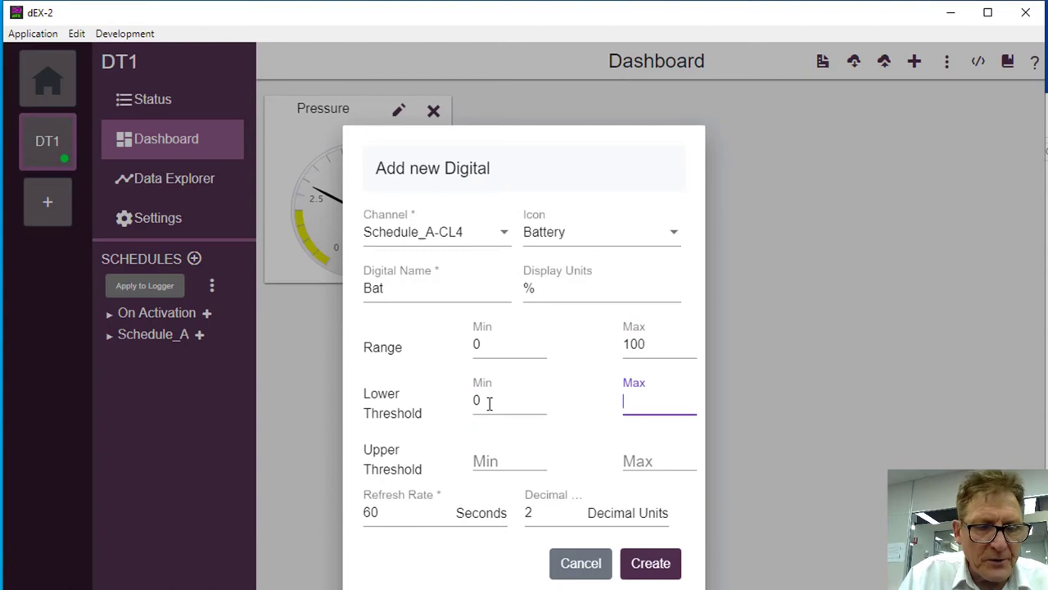
type("30")
left_click(480, 462)
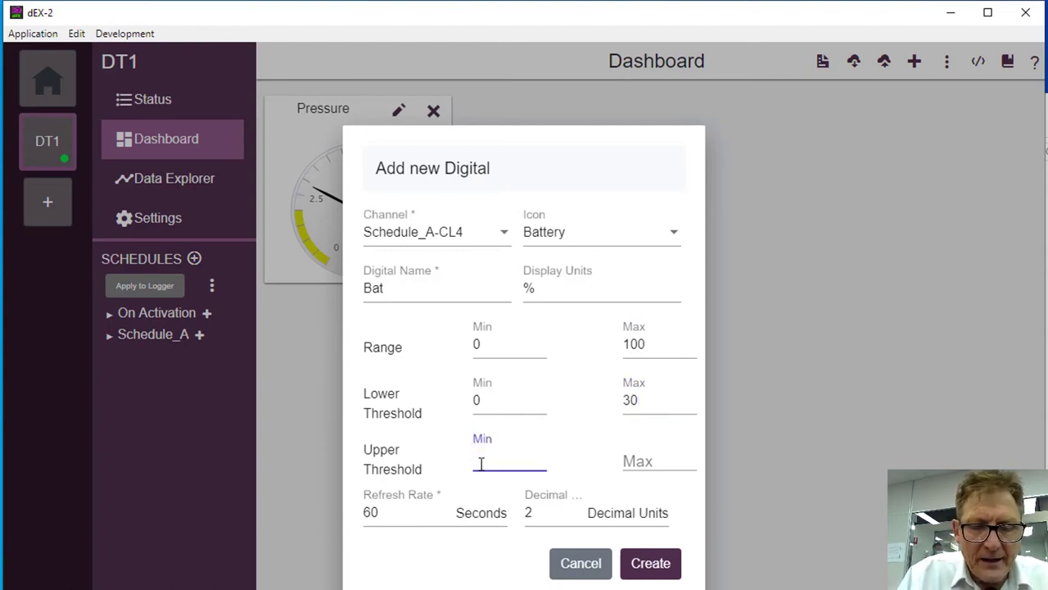
key("Tab")
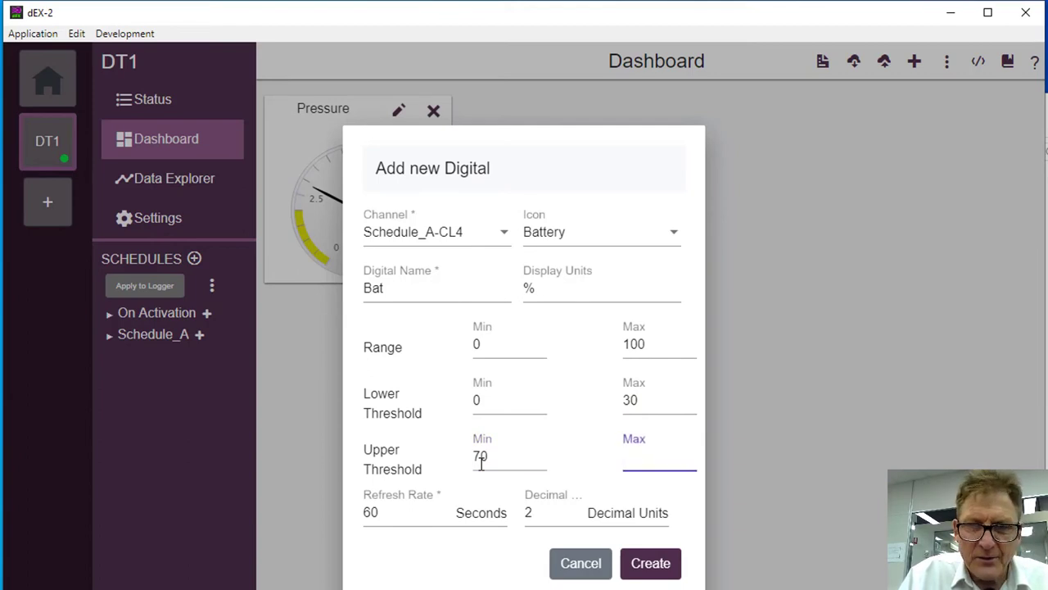
type("100")
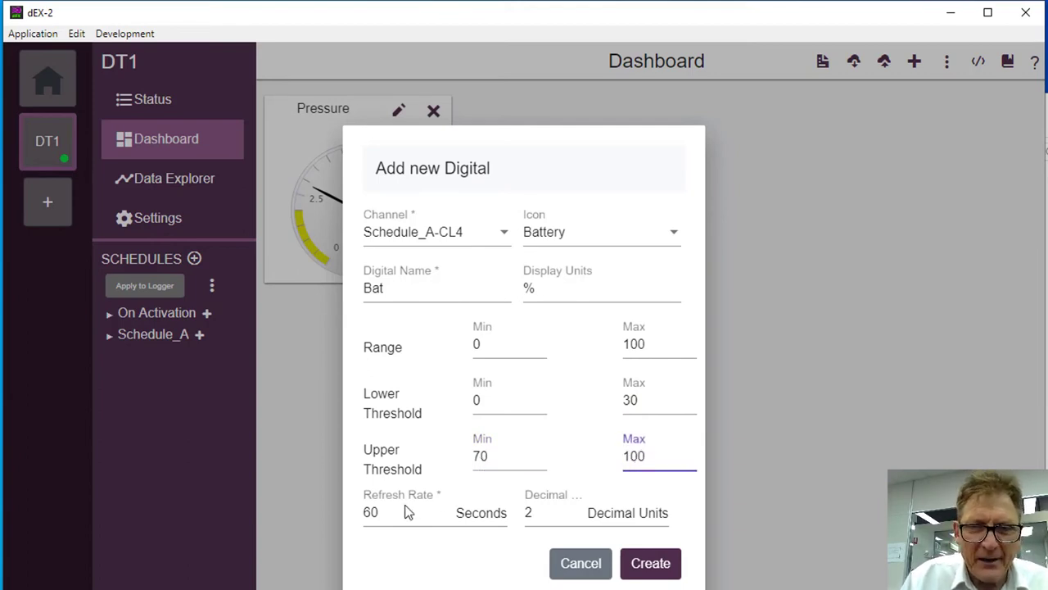
left_click(391, 514)
double_click(359, 507)
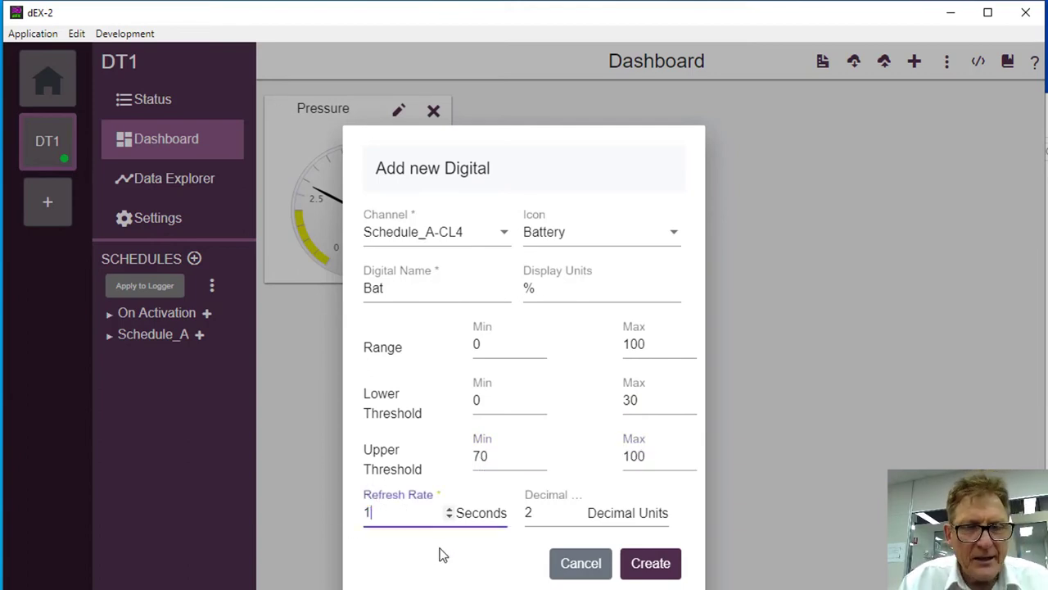
type("1")
left_click(644, 562)
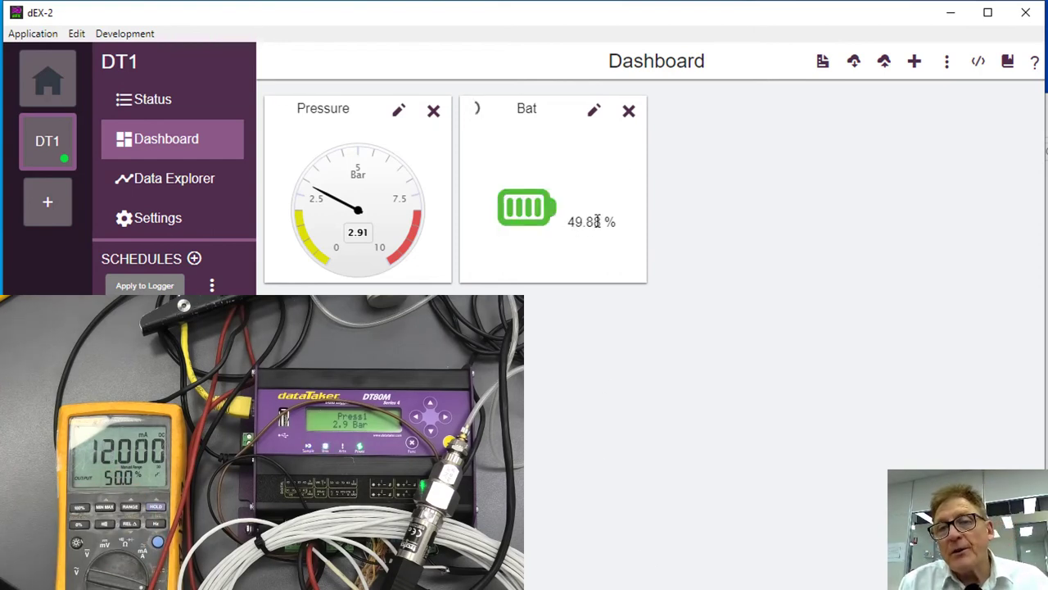
Edit the Bat widget to show 0 decimal places and apply the update
left_click(595, 112)
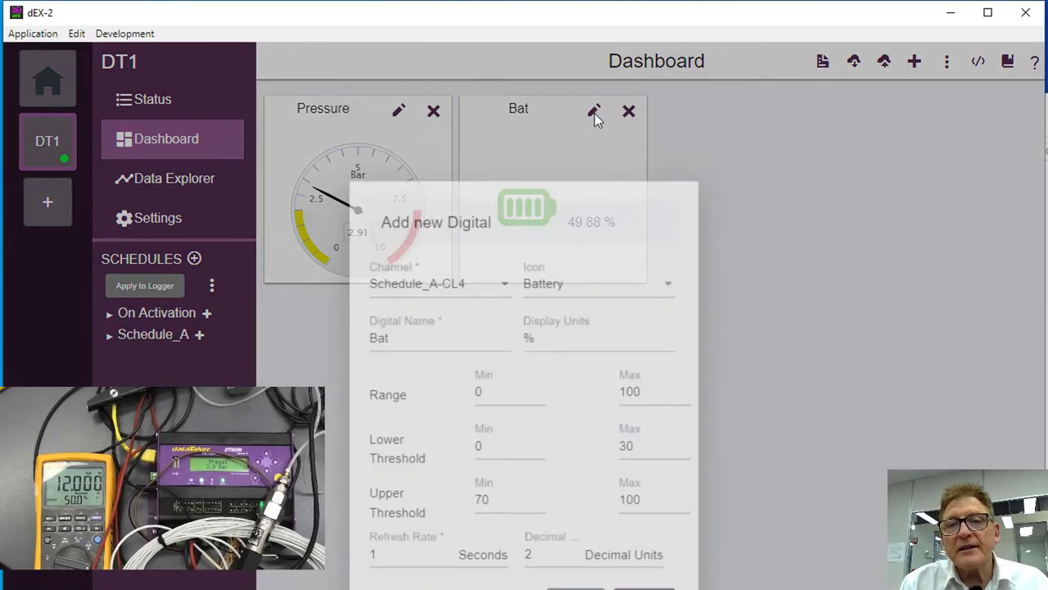
double_click(545, 513)
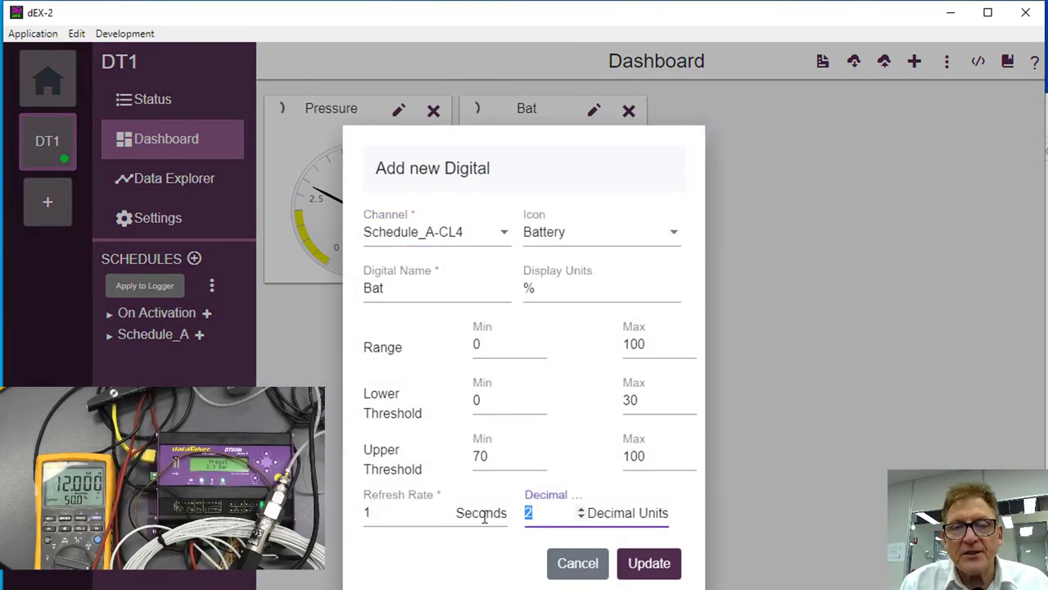
type("0")
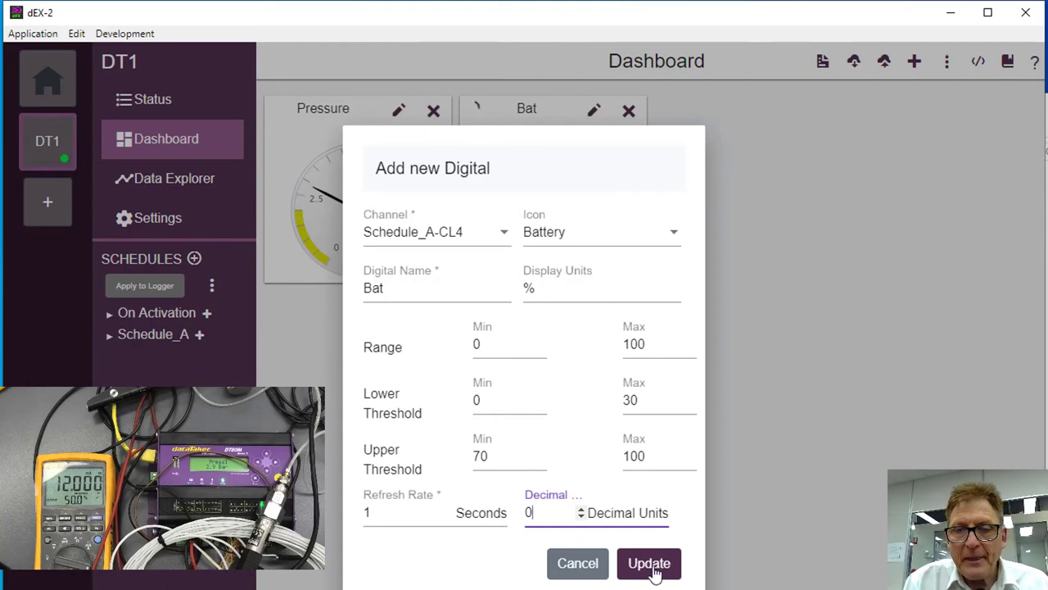
left_click(656, 574)
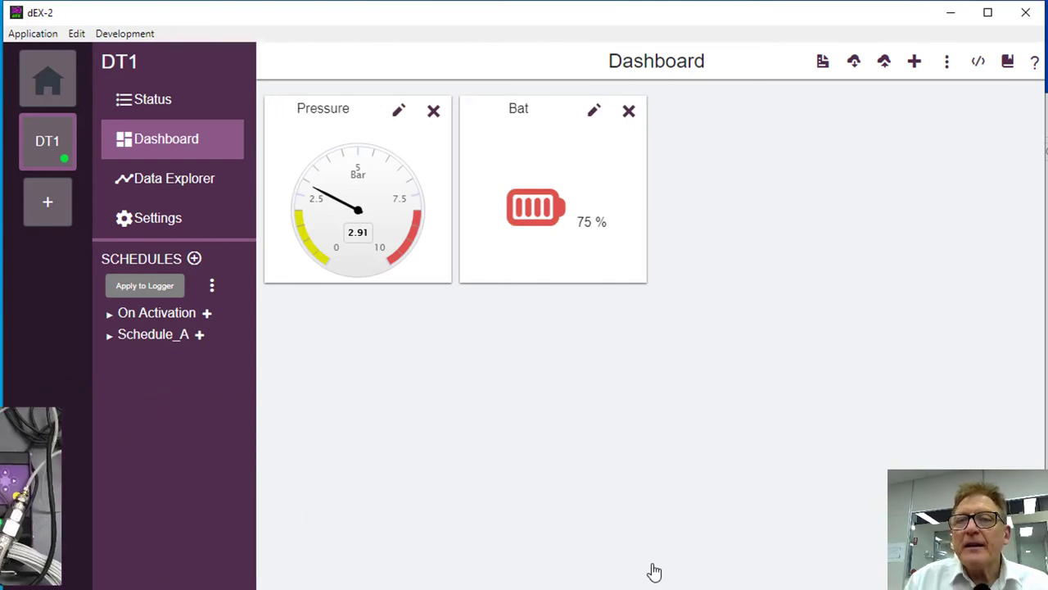
Add a standard Chart widget titled Temperature
left_click(915, 64)
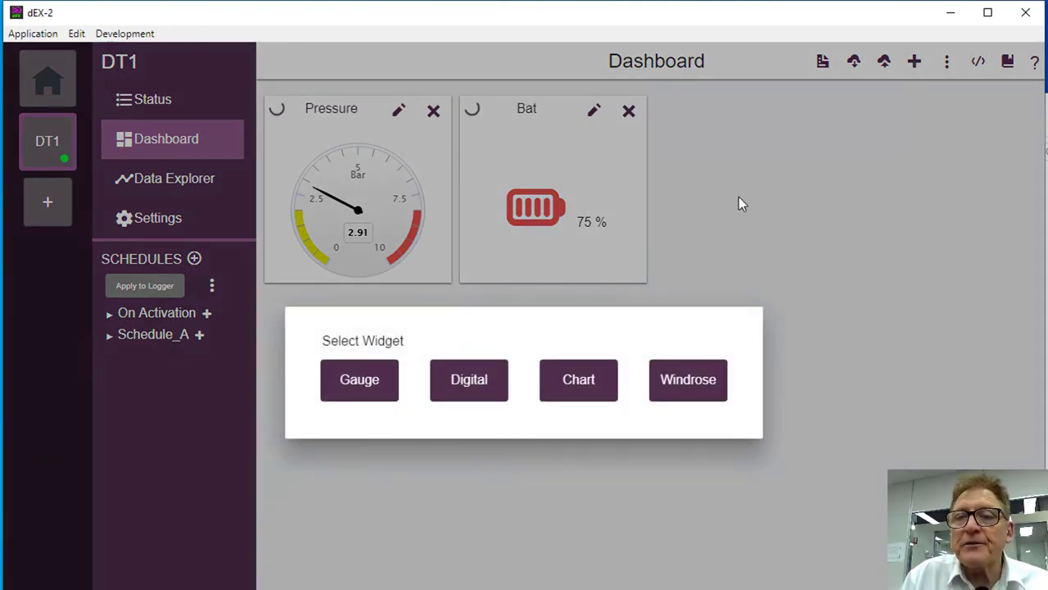
left_click(583, 382)
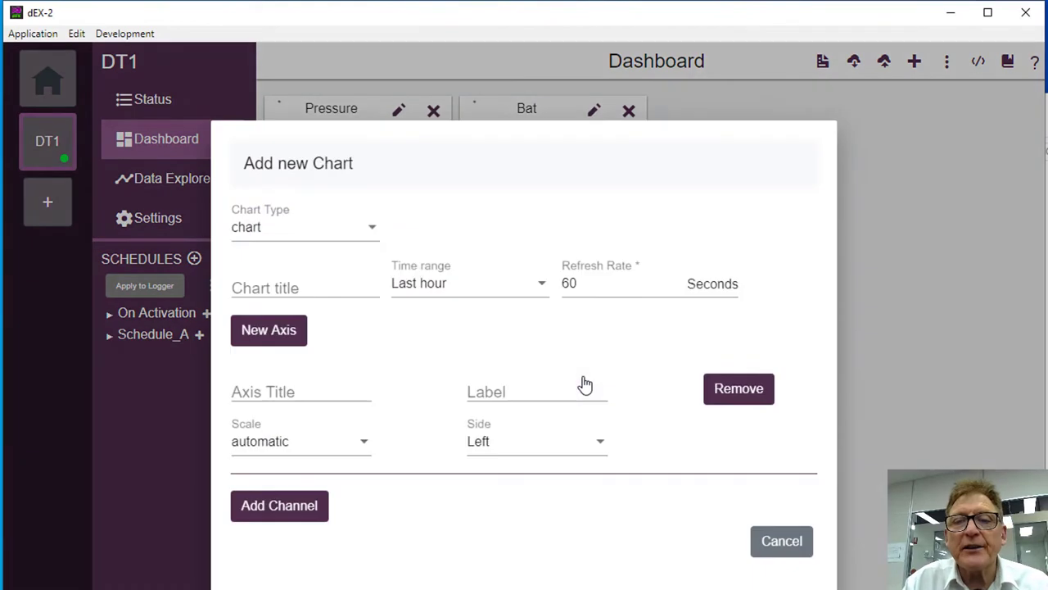
left_click(368, 229)
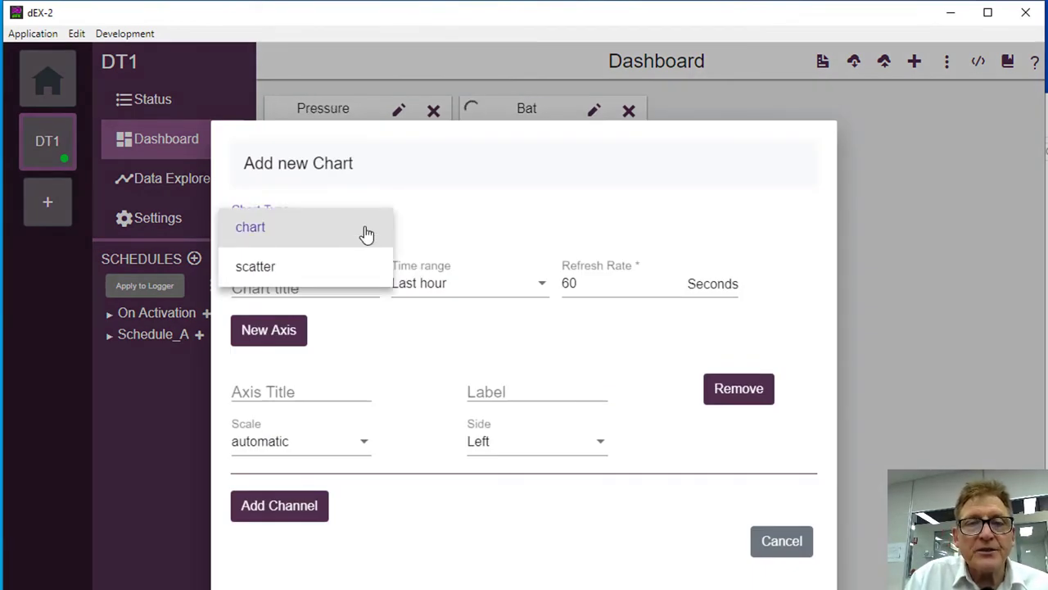
left_click(367, 233)
left_click(333, 288)
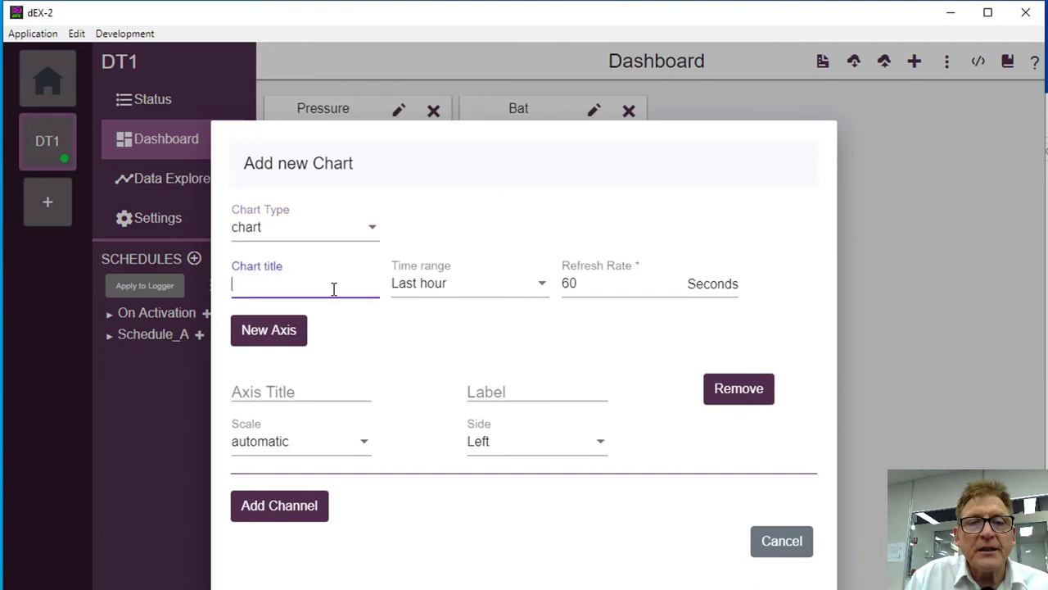
type("Temper")
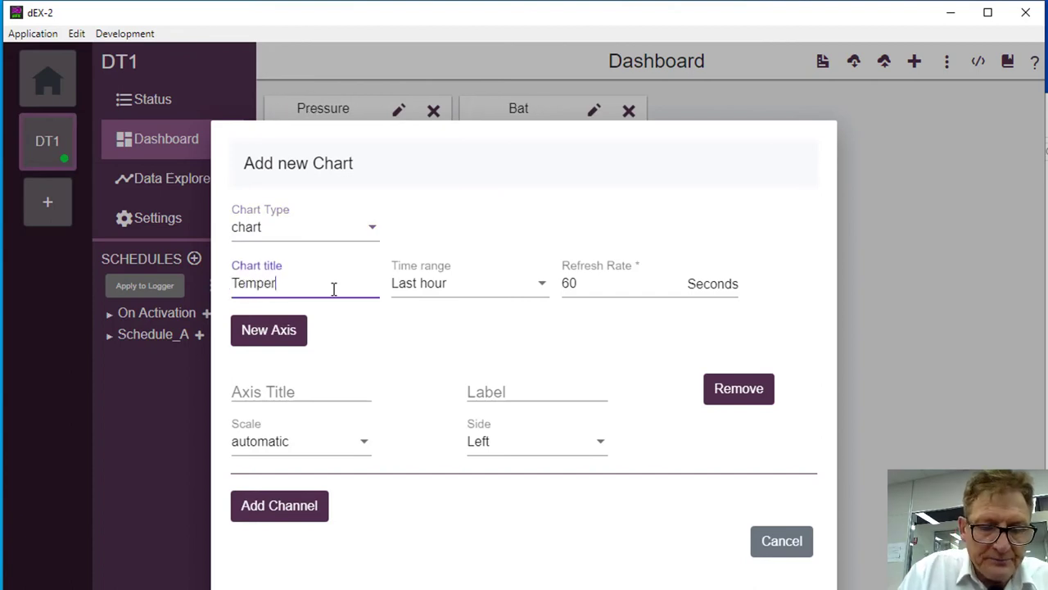
type("ure")
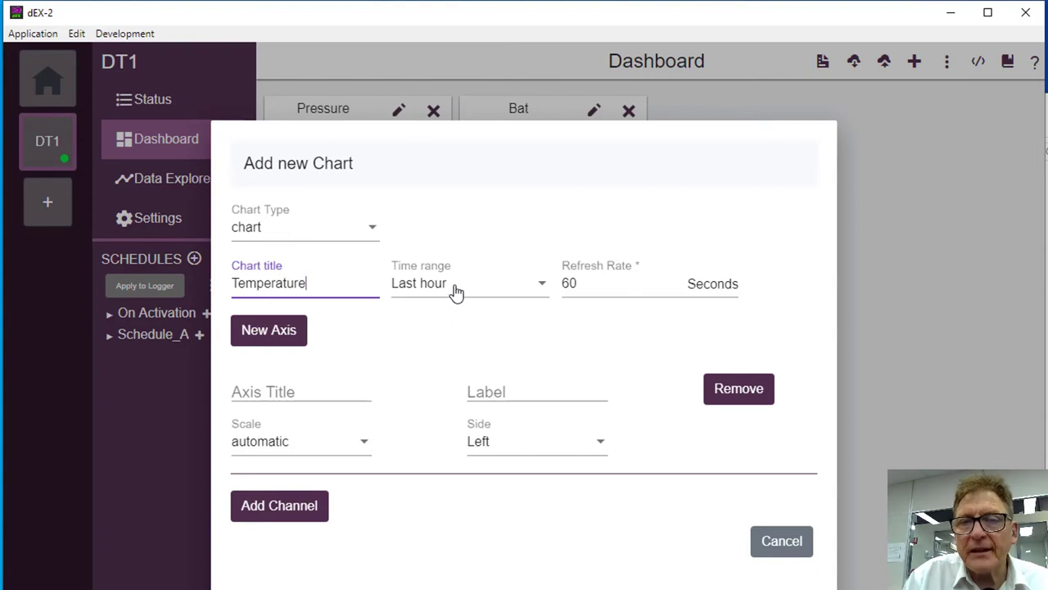
Set 1-second refresh, Last hour range, a Temp axis labelled DegC, and add a channel row
double_click(582, 283)
type("1")
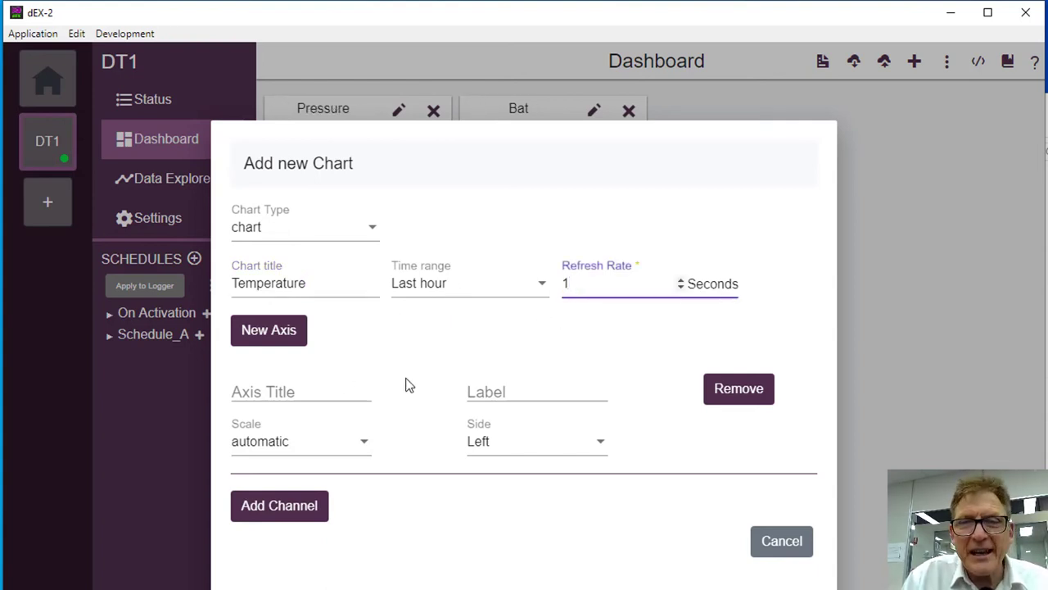
left_click(451, 289)
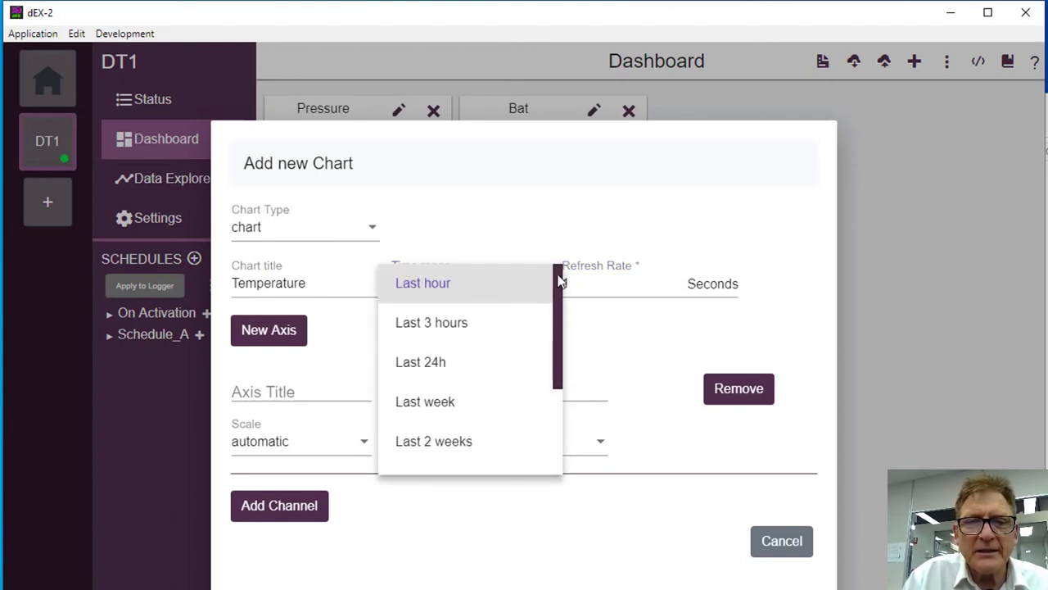
left_click(496, 285)
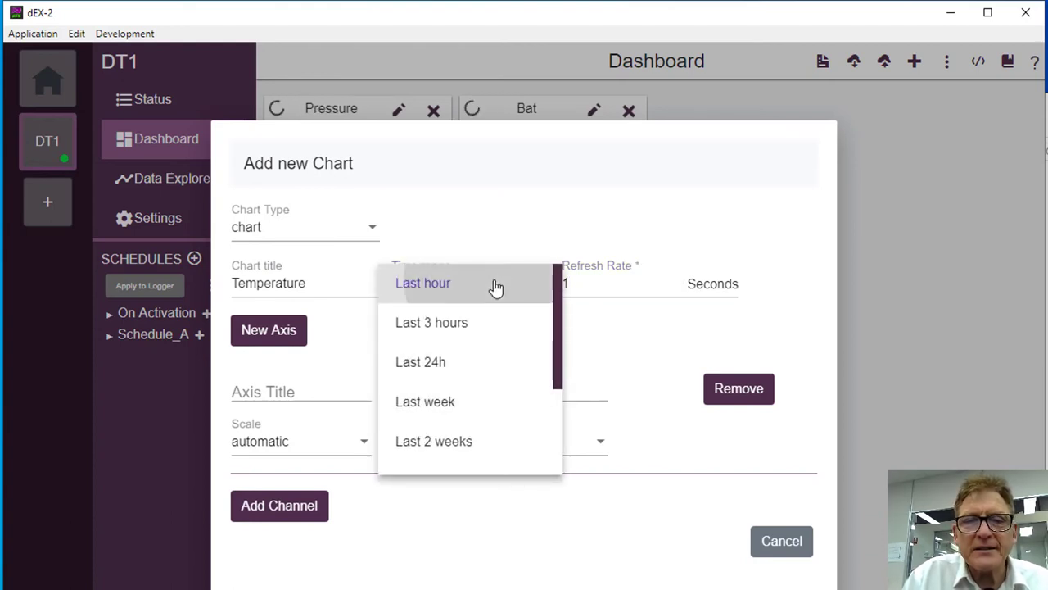
left_click(273, 392)
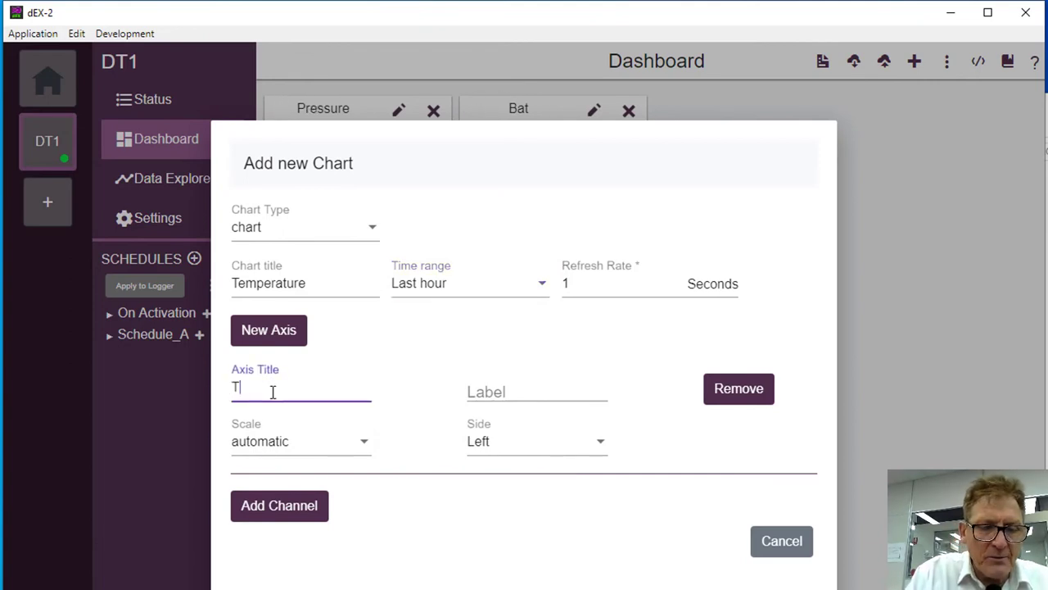
type("Temp")
key("Tab")
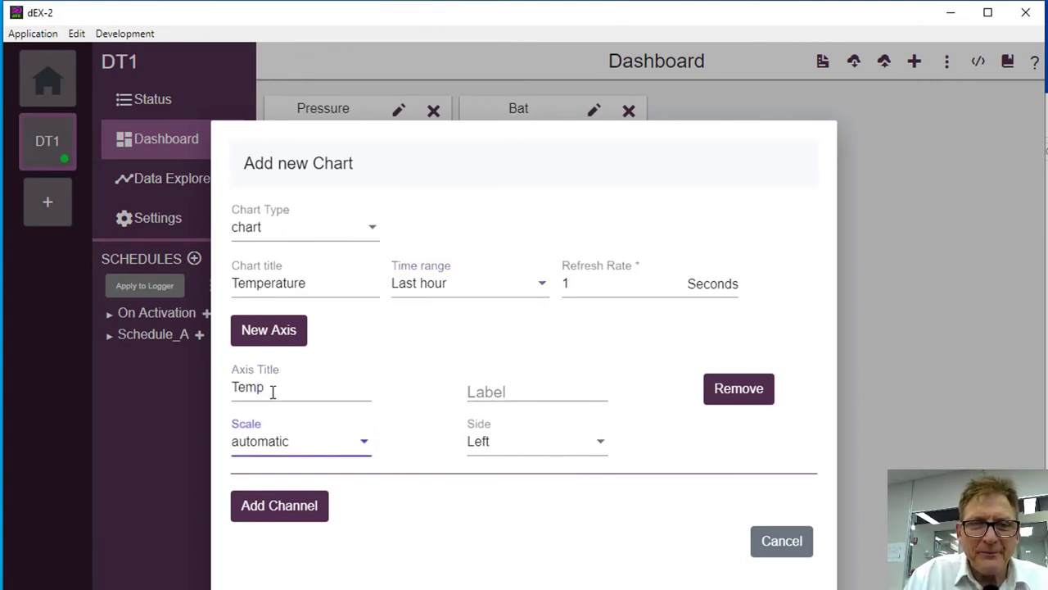
left_click(495, 394)
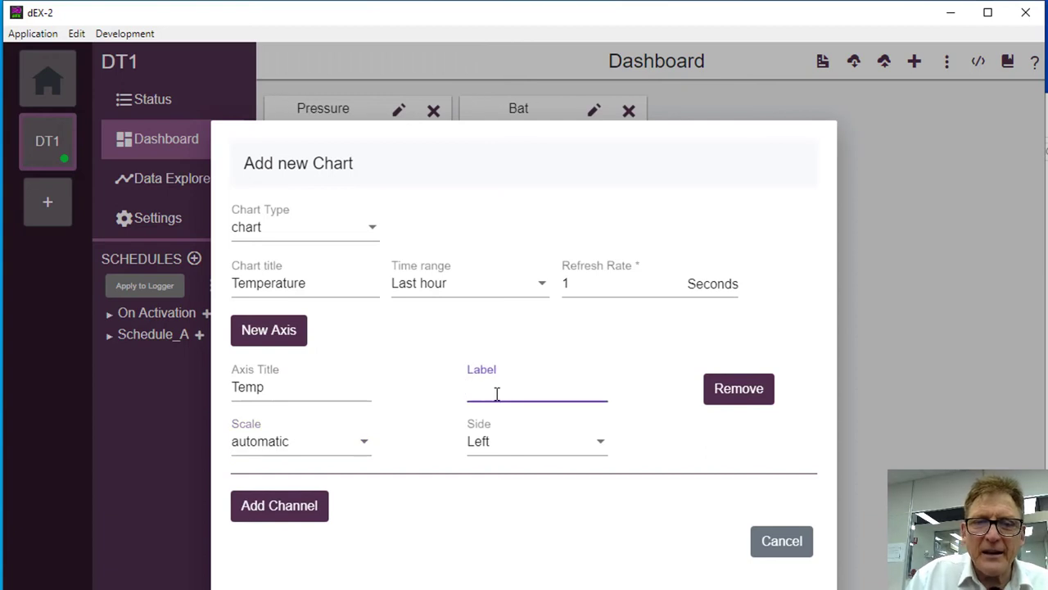
type("DegC")
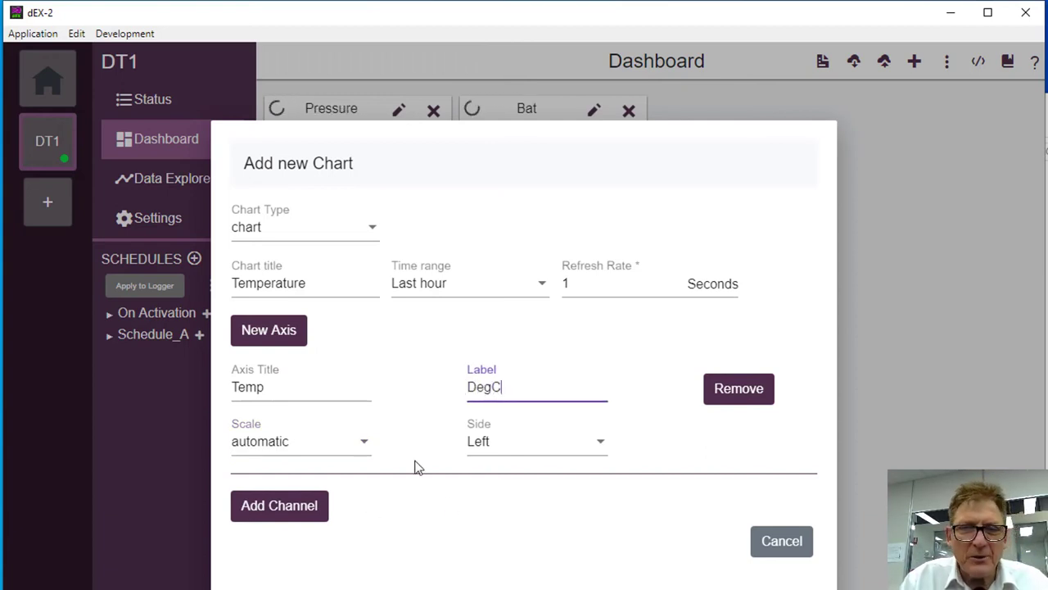
left_click(291, 508)
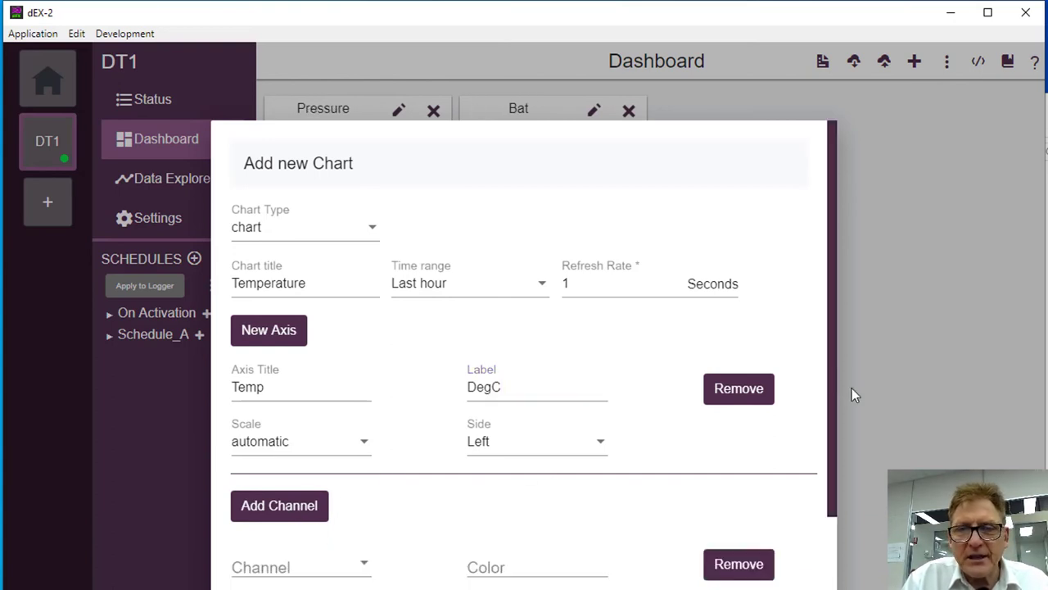
Plot Schedule_A-T2 in magenta #e635c5 on the Temp axis and create the chart
left_click_drag(835, 475, 839, 549)
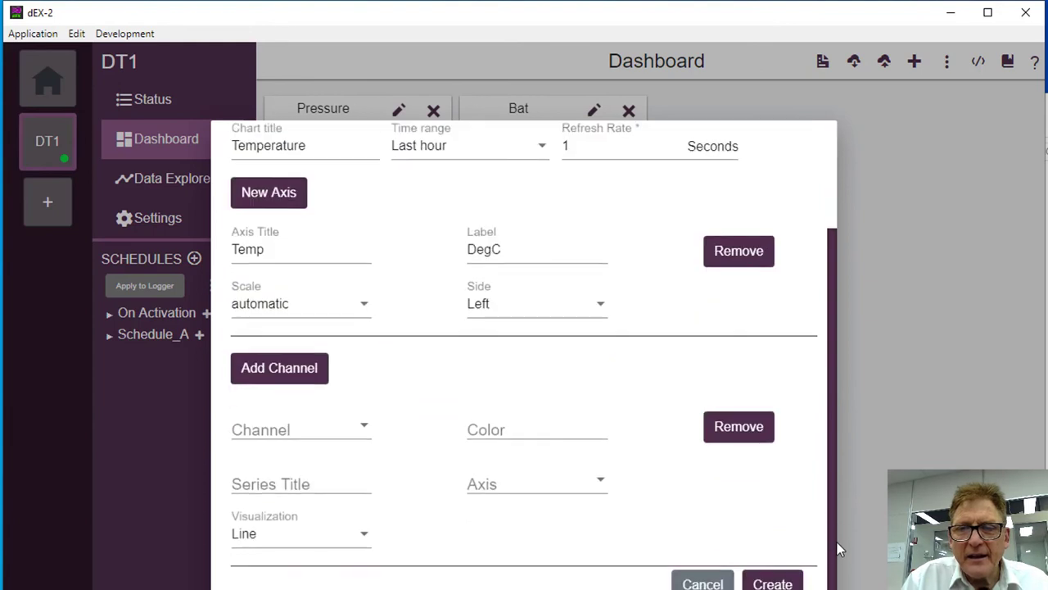
left_click(363, 433)
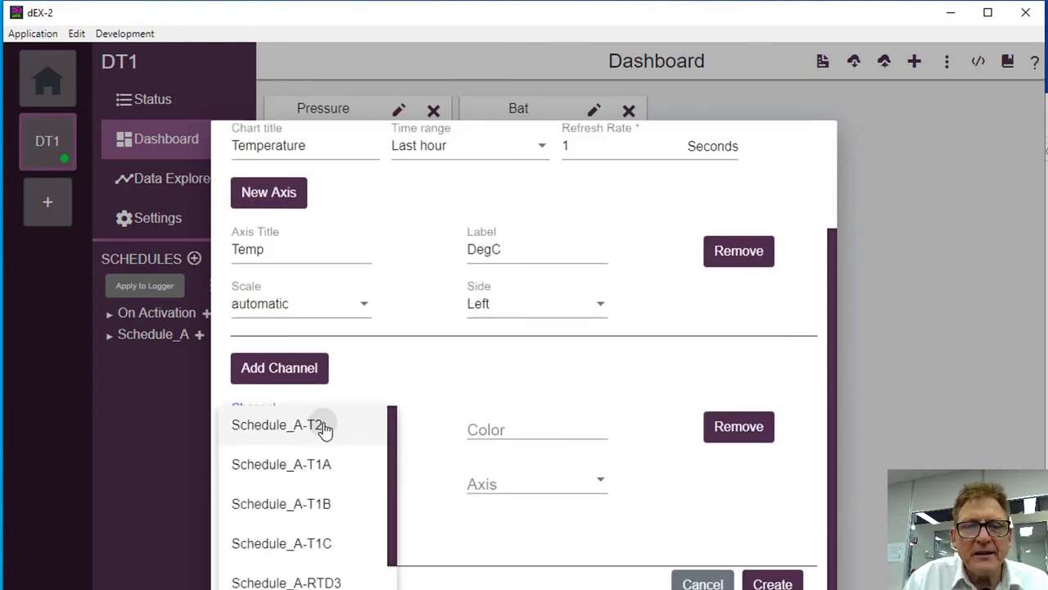
left_click(323, 428)
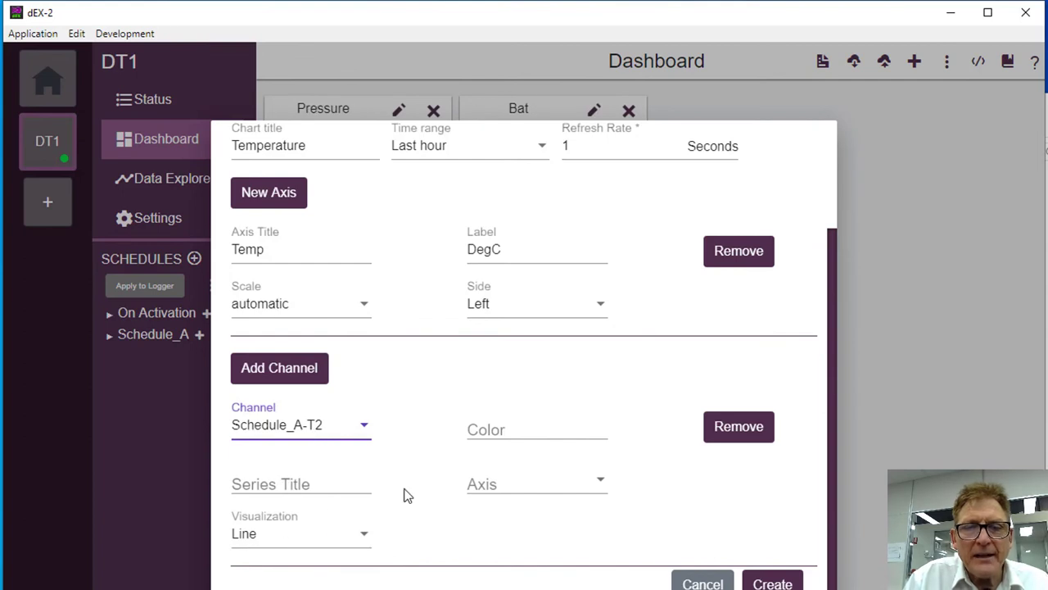
left_click(504, 432)
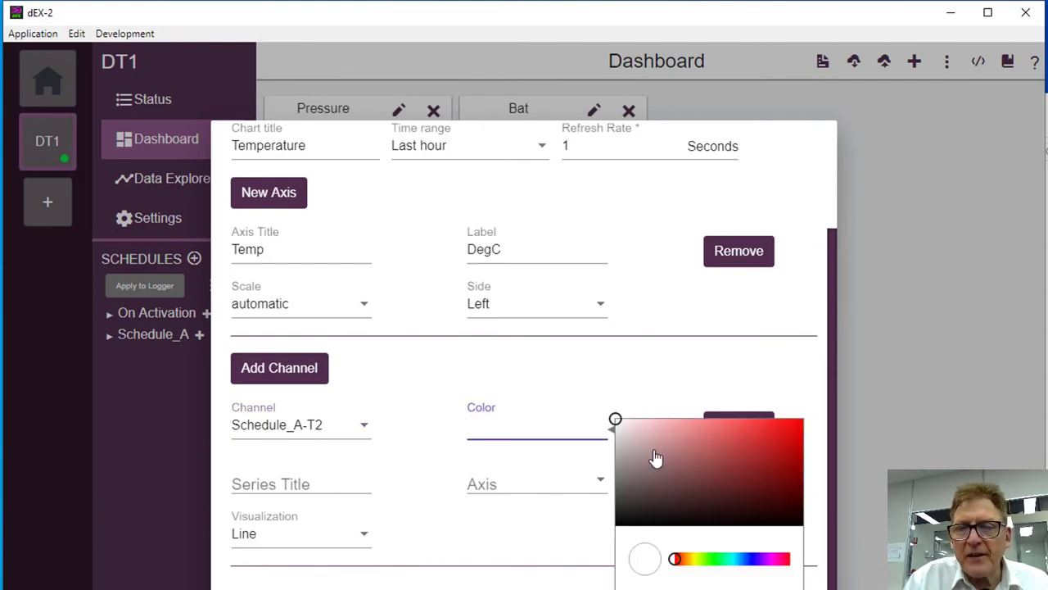
left_click_drag(674, 558, 774, 564)
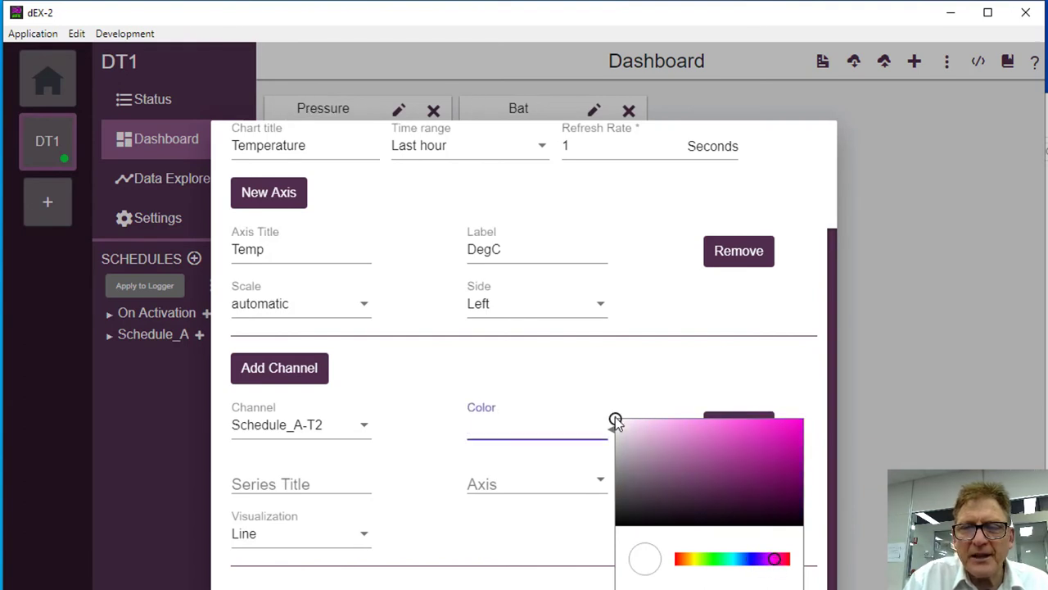
left_click_drag(760, 450, 760, 430)
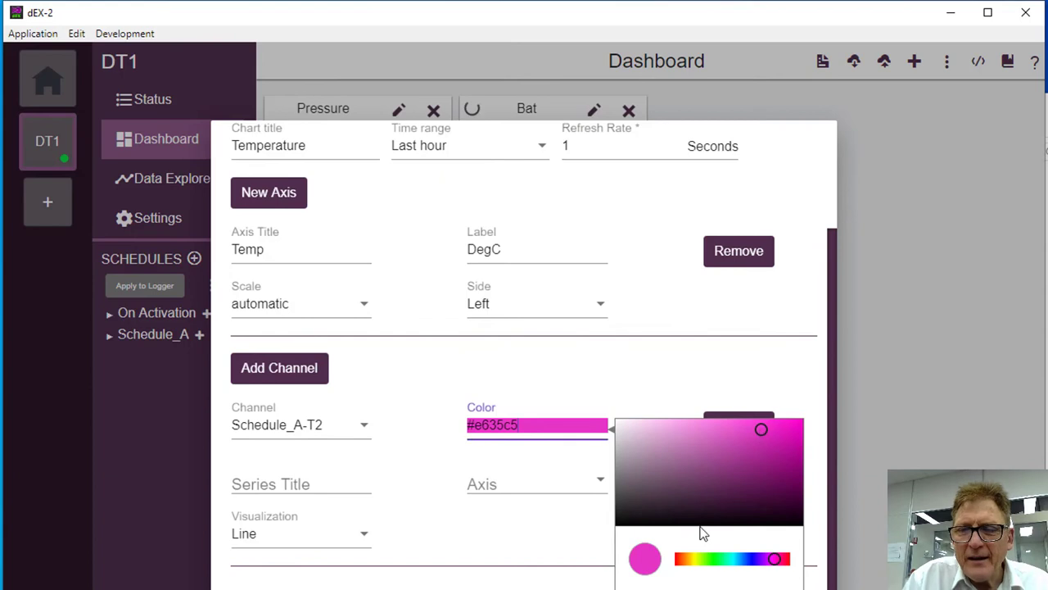
left_click(622, 357)
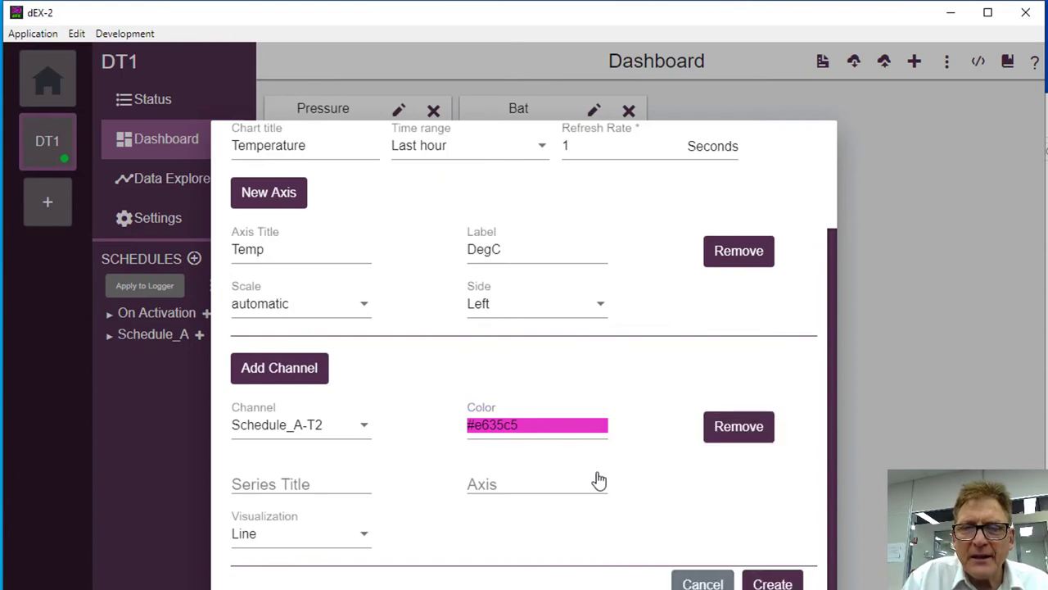
left_click(598, 481)
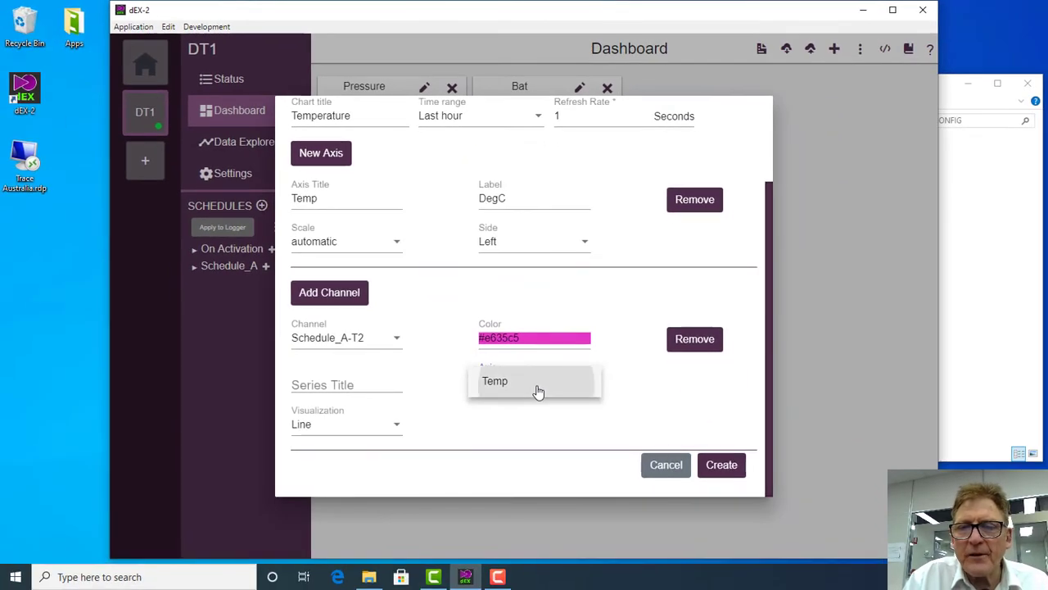
left_click(539, 393)
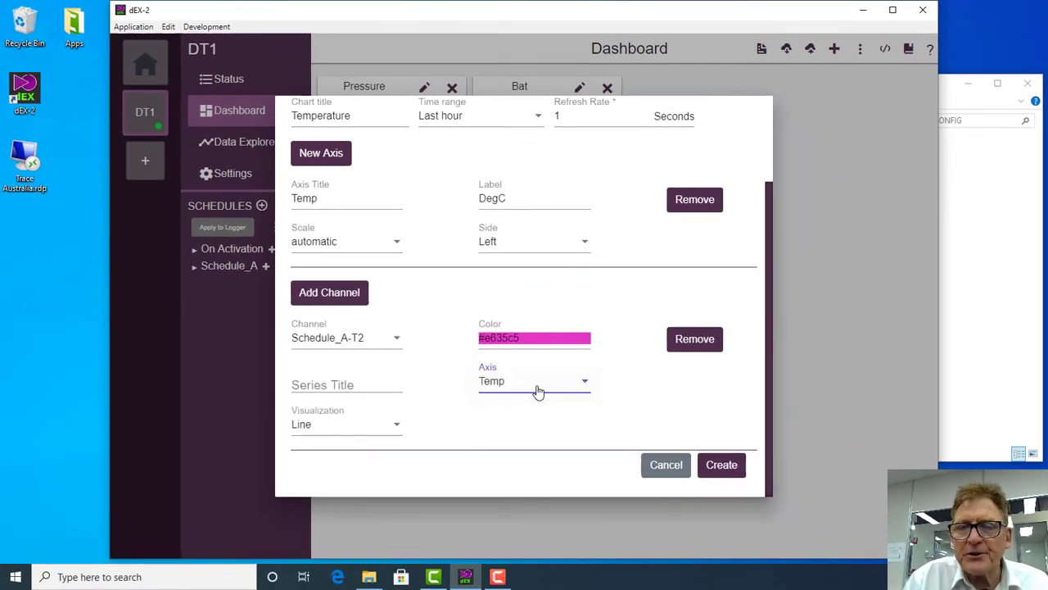
left_click(729, 466)
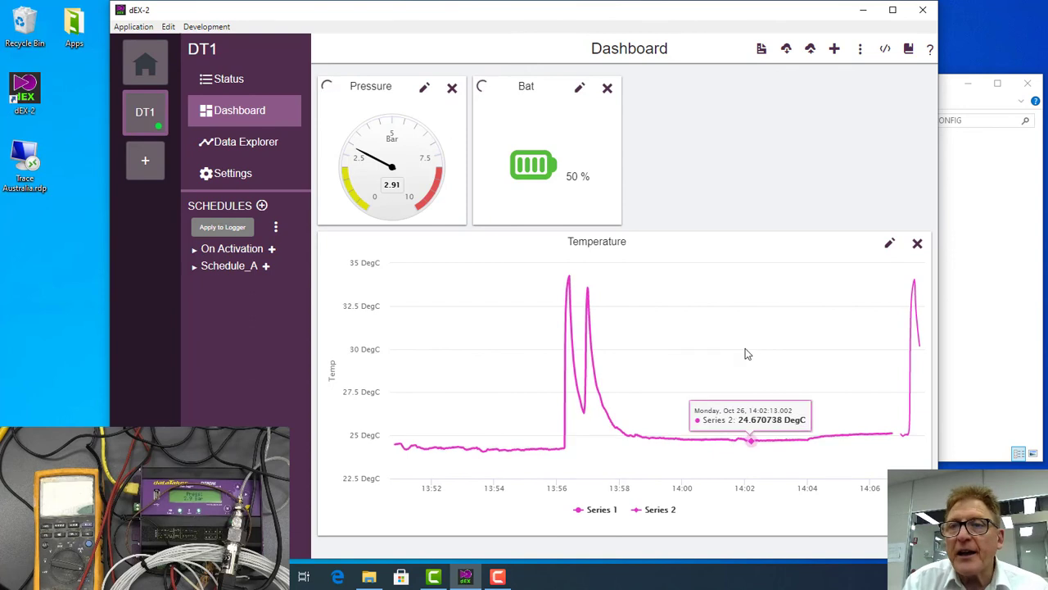
Upload the Pressure, Bat and Temperature dashboard to the DT1 logger, then save it
left_click(860, 49)
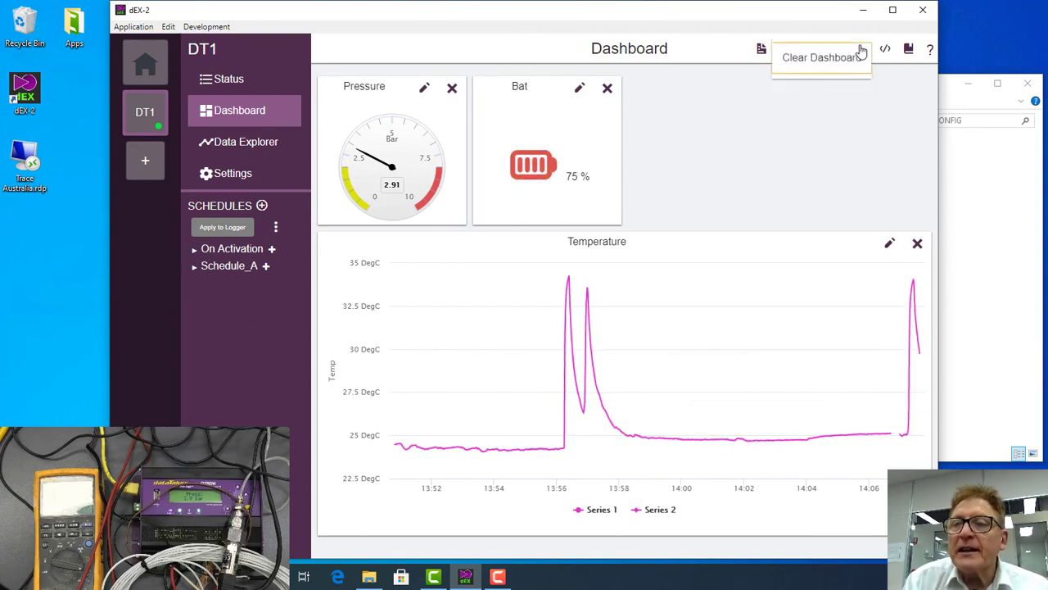
left_click(802, 120)
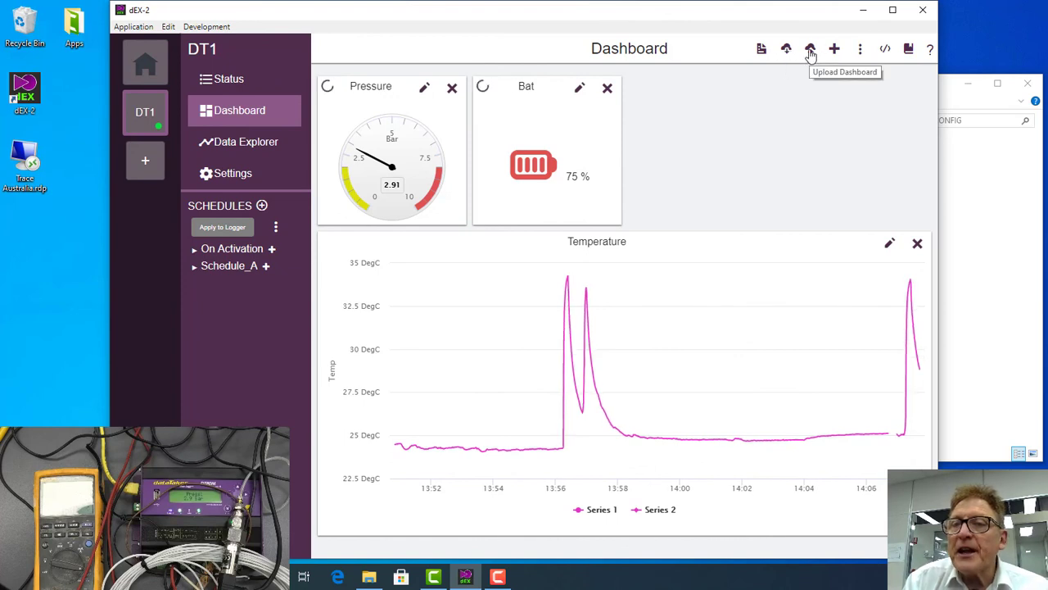
left_click(811, 51)
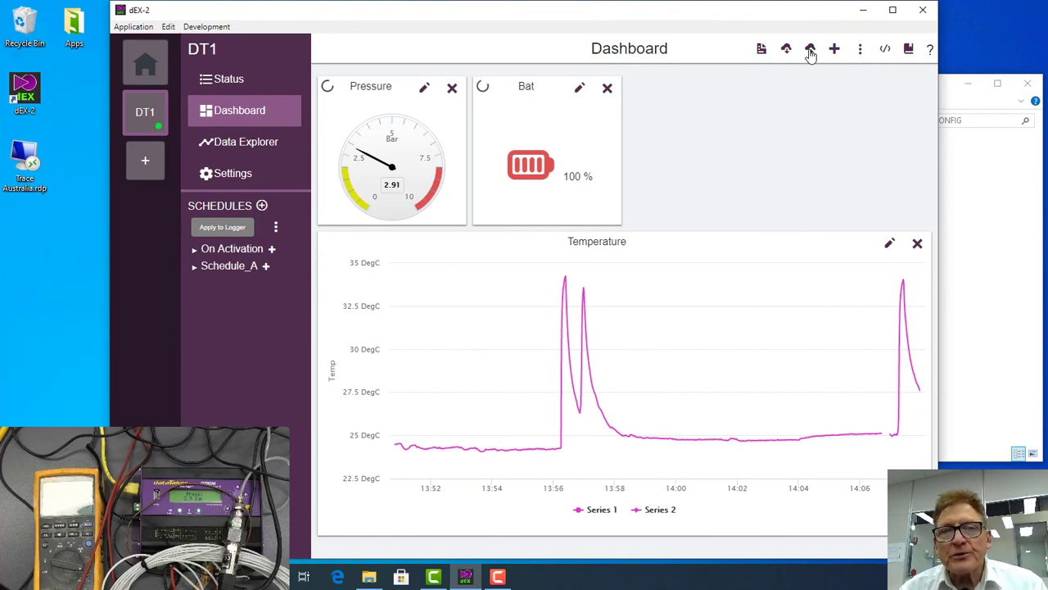
left_click(762, 51)
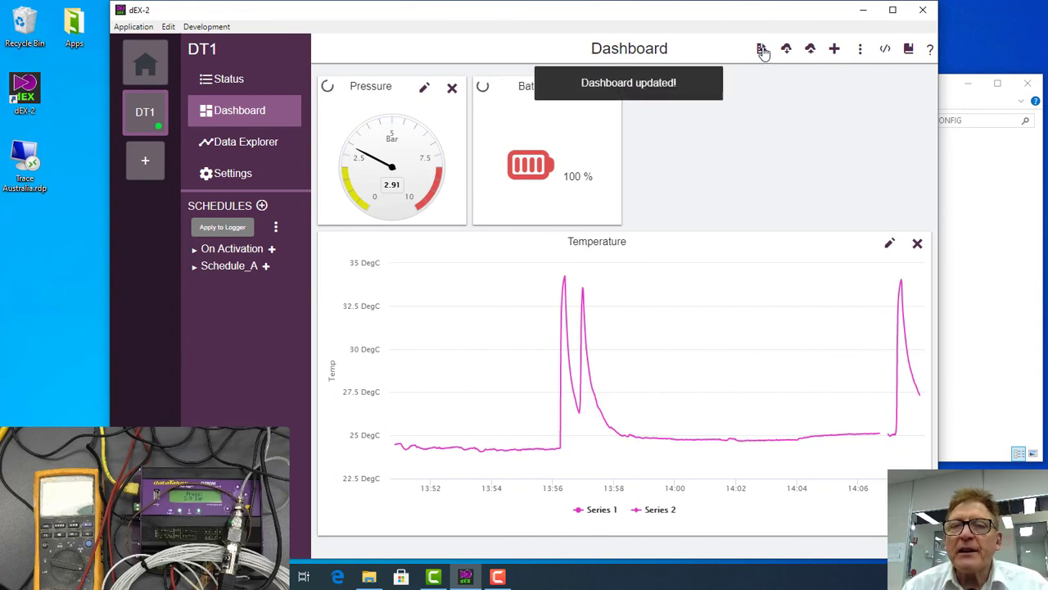